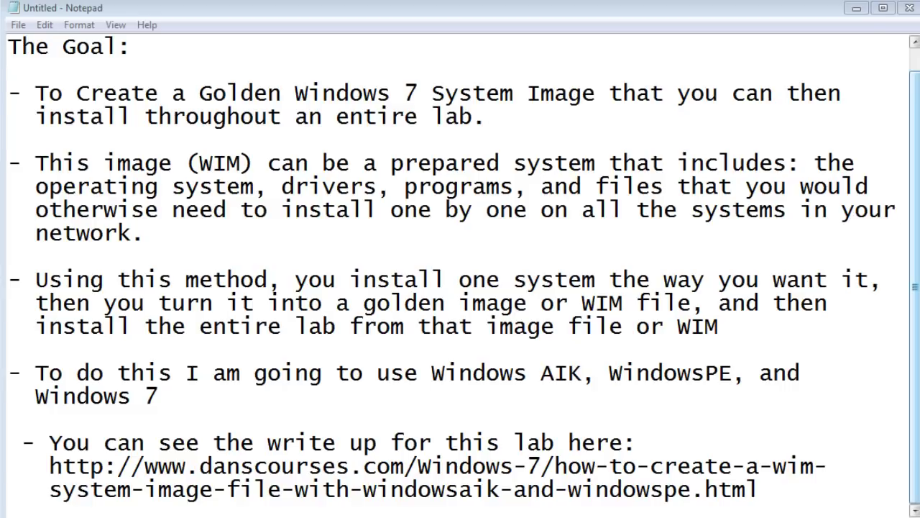
- Review the goal notes, highlighting WindowsPE, Windows AIK, (WIM) and "a golden image or WIM file", and continue to the Step 1 list
drag(609, 373, 732, 373)
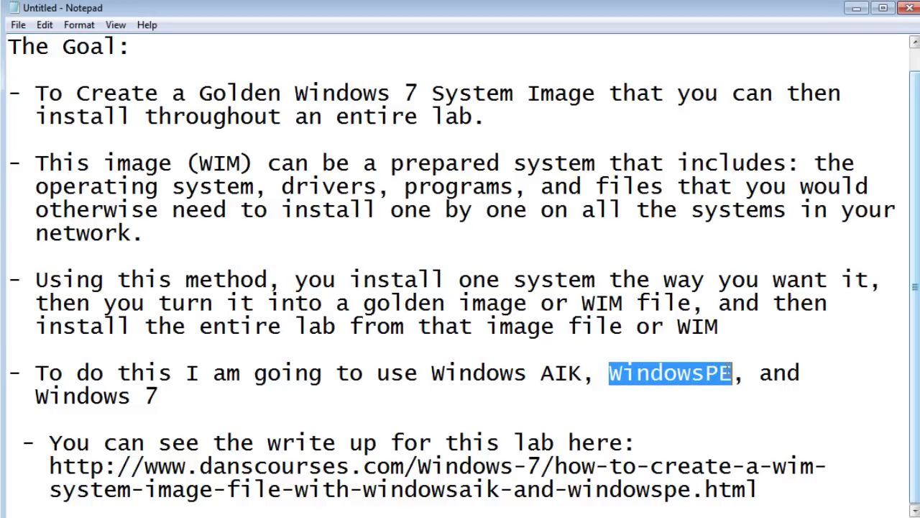
click(683, 414)
drag(432, 372, 582, 372)
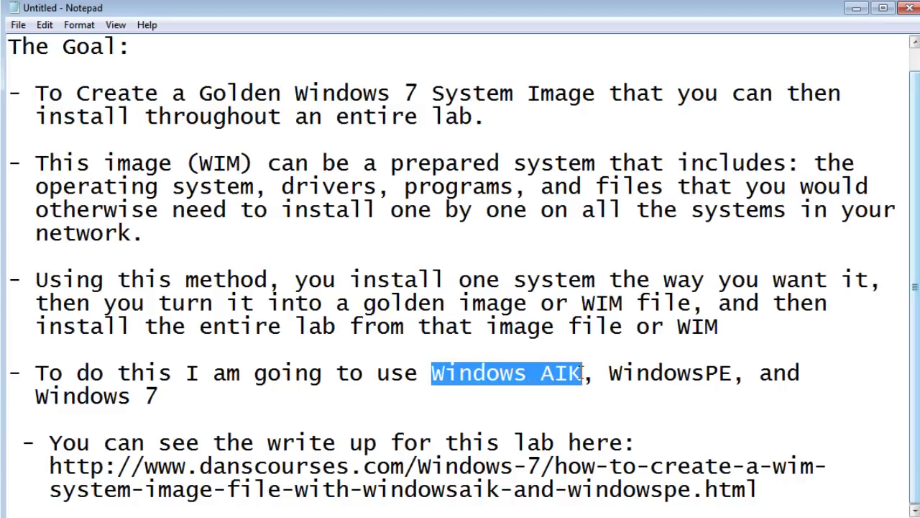
click(569, 407)
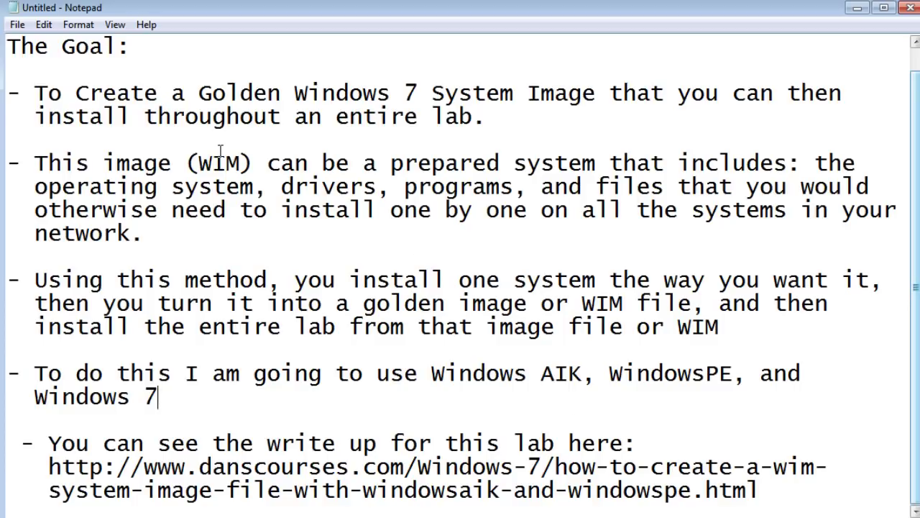
drag(186, 164, 255, 160)
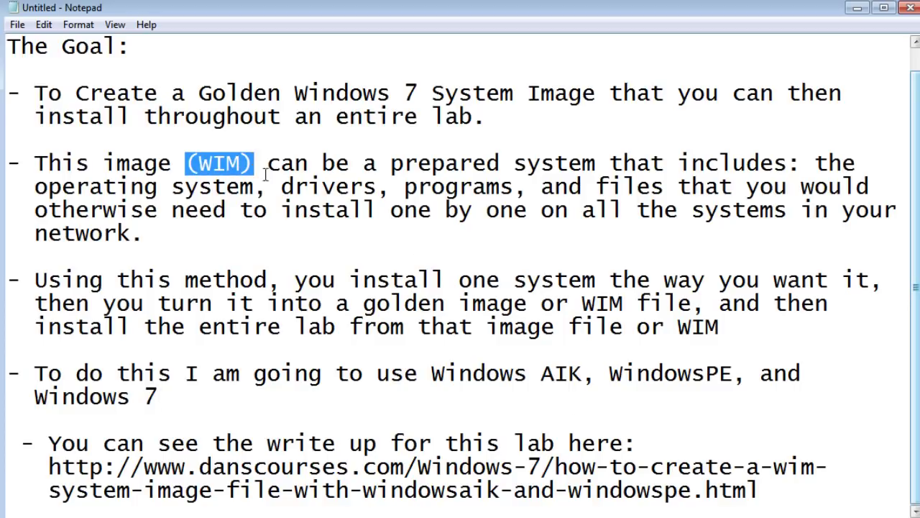
click(336, 235)
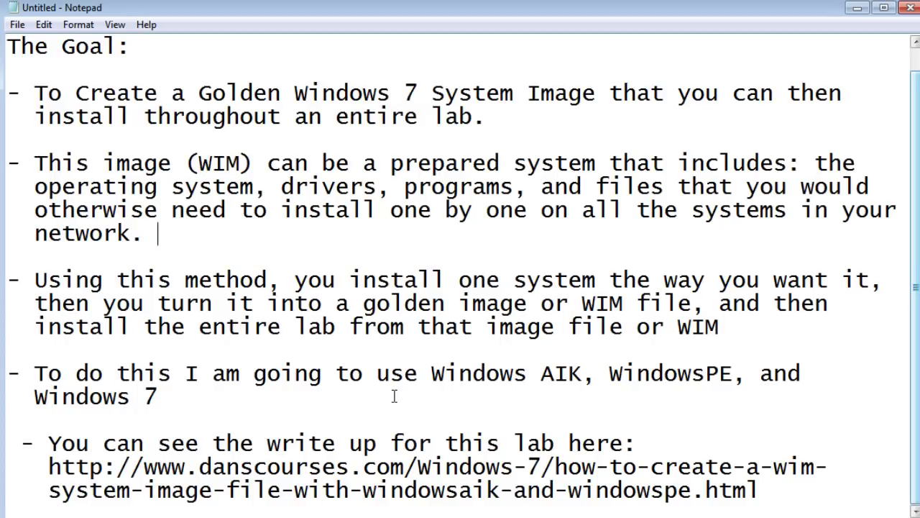
click(334, 302)
drag(348, 303, 698, 310)
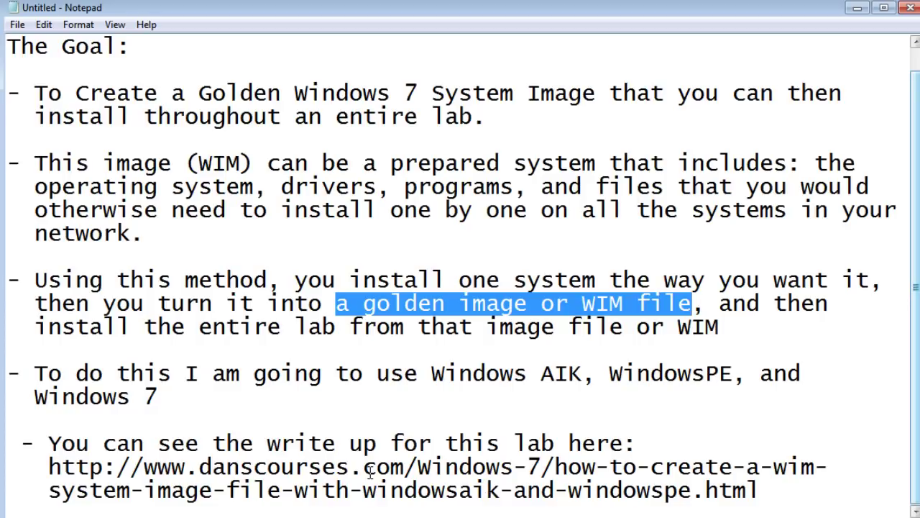
click(861, 503)
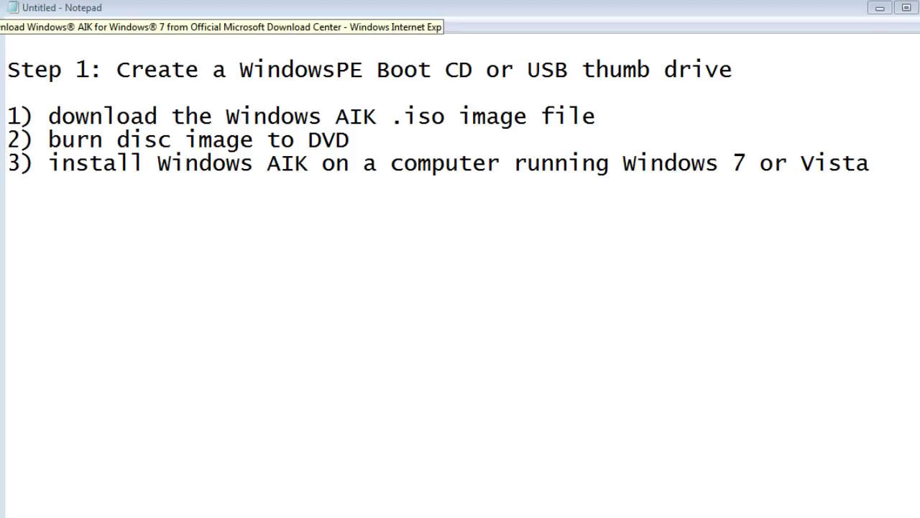
- Switch to Internet Explorer, request the KB3AIK_EN.iso download from the Windows AIK page, and cancel the download
click(105, 505)
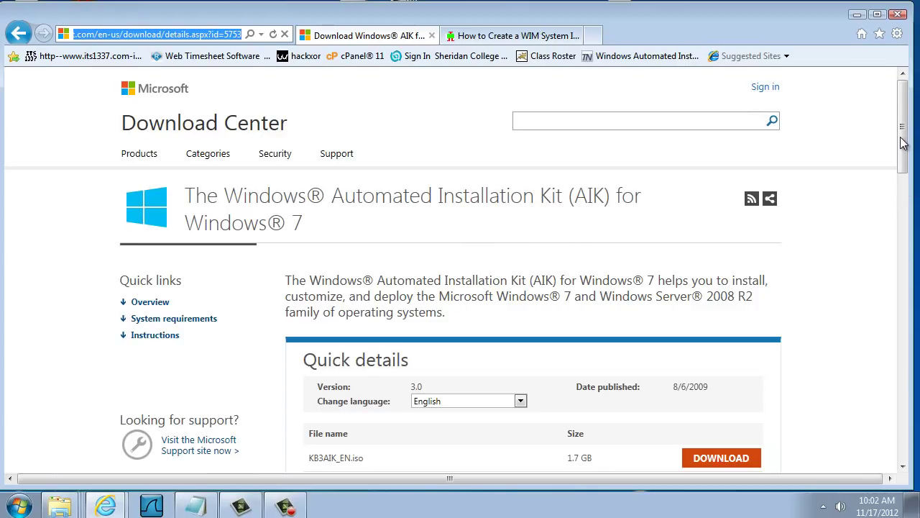
drag(906, 148, 907, 202)
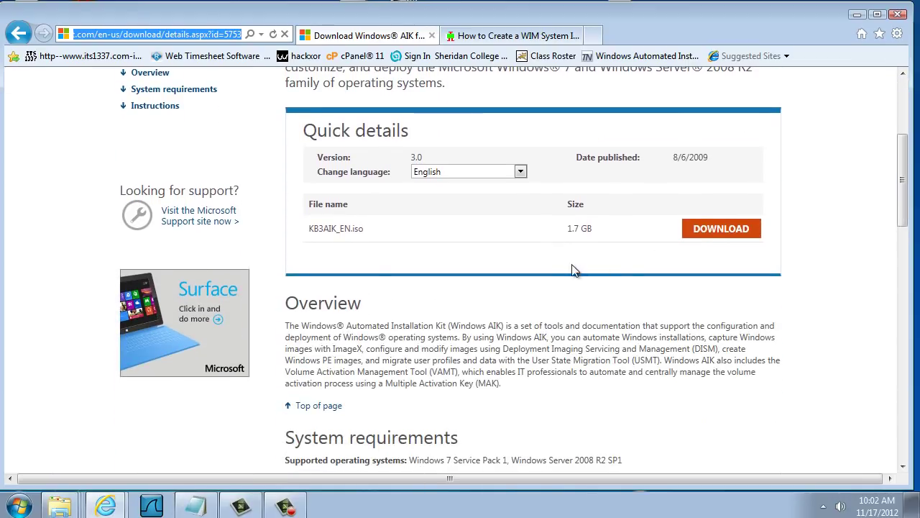
click(726, 239)
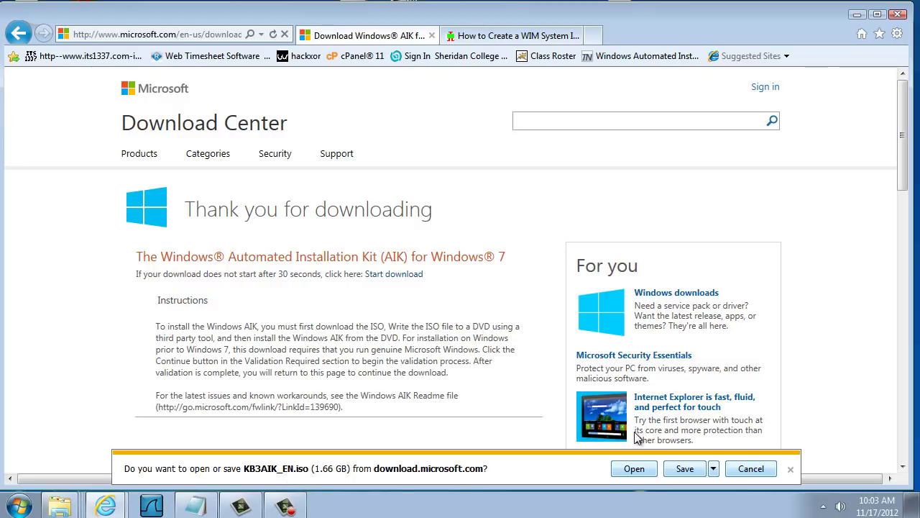
click(750, 469)
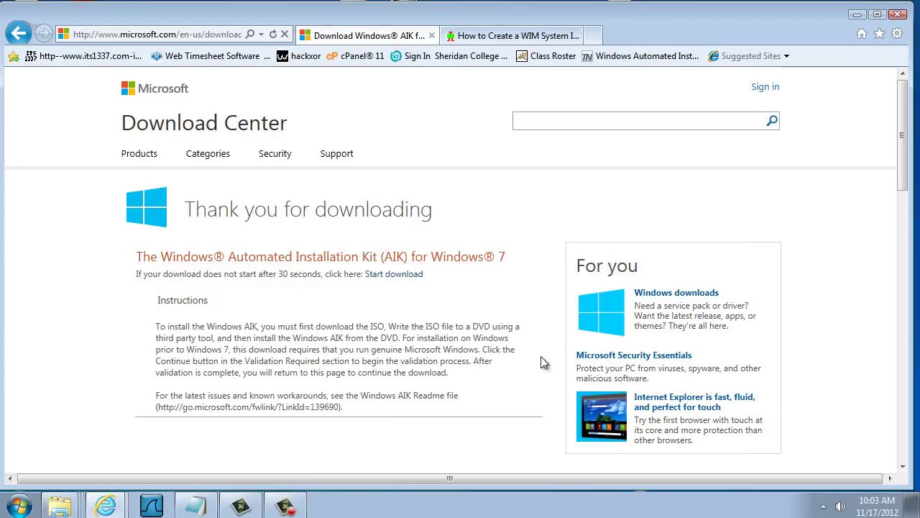
- Return to the Notepad notes and launch the Microsoft Windows AIK Deployment Tools Command Prompt as administrator
click(195, 507)
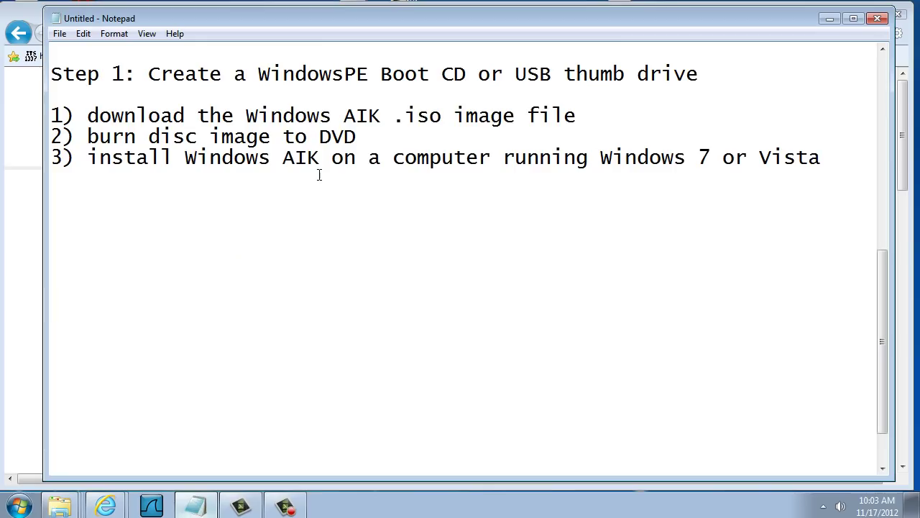
click(19, 506)
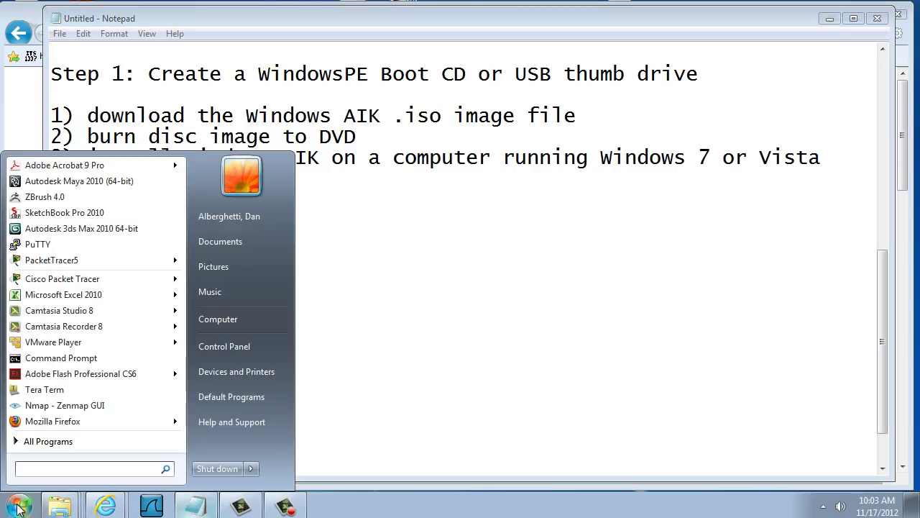
click(29, 442)
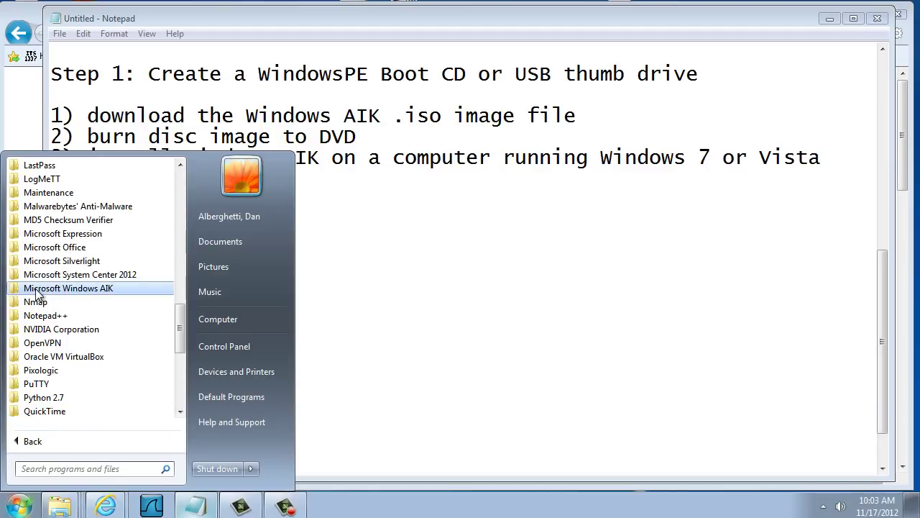
click(98, 294)
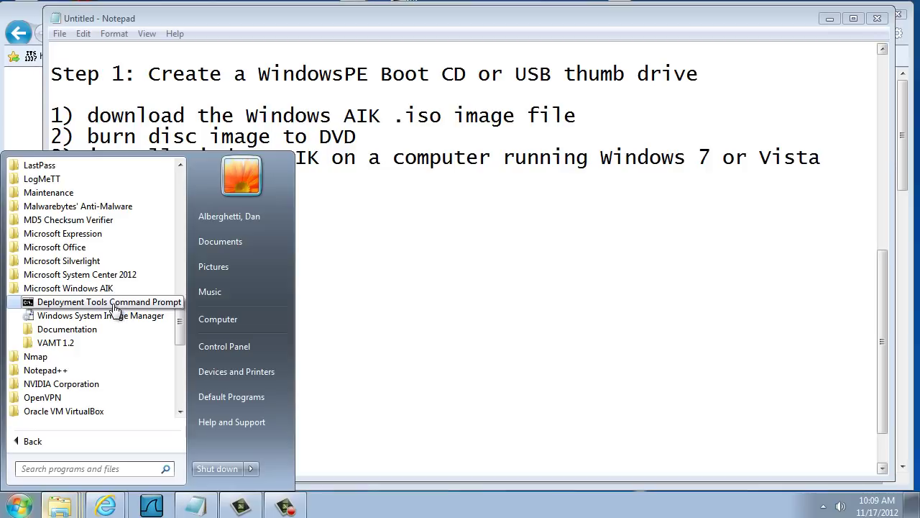
right_click(109, 308)
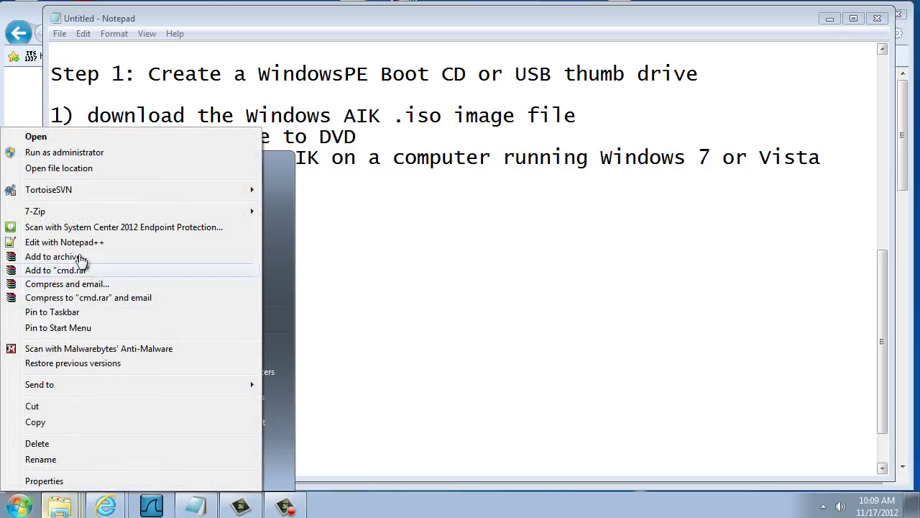
click(65, 153)
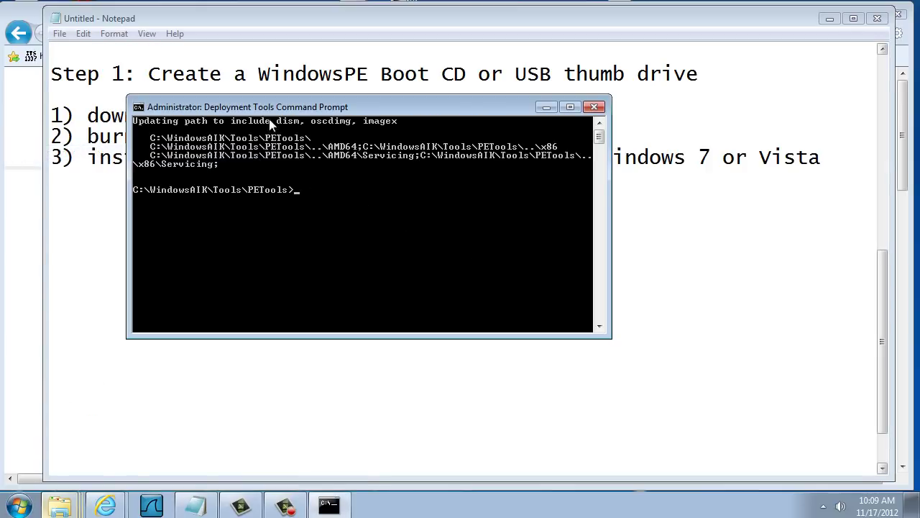
- Enlarge the Deployment Tools Command Prompt's raster font size and reposition its window
right_click(153, 115)
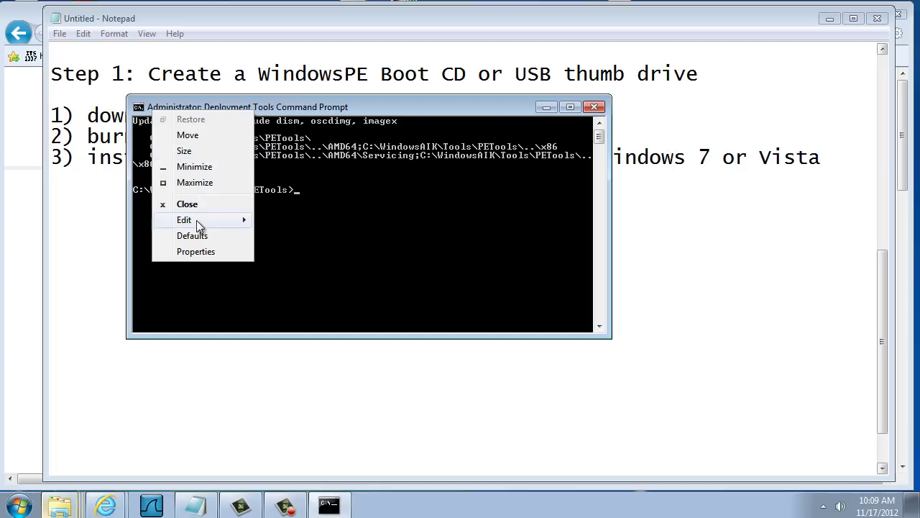
click(199, 252)
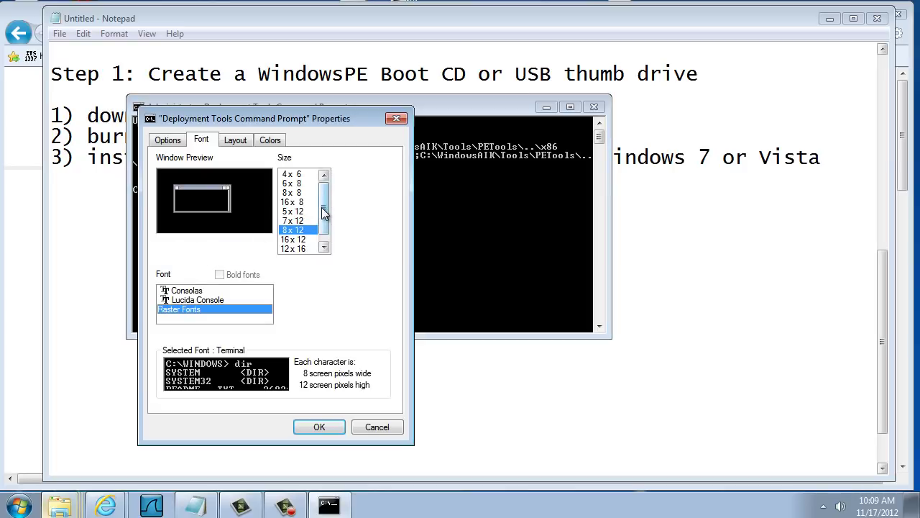
scroll(325, 216, down, 1)
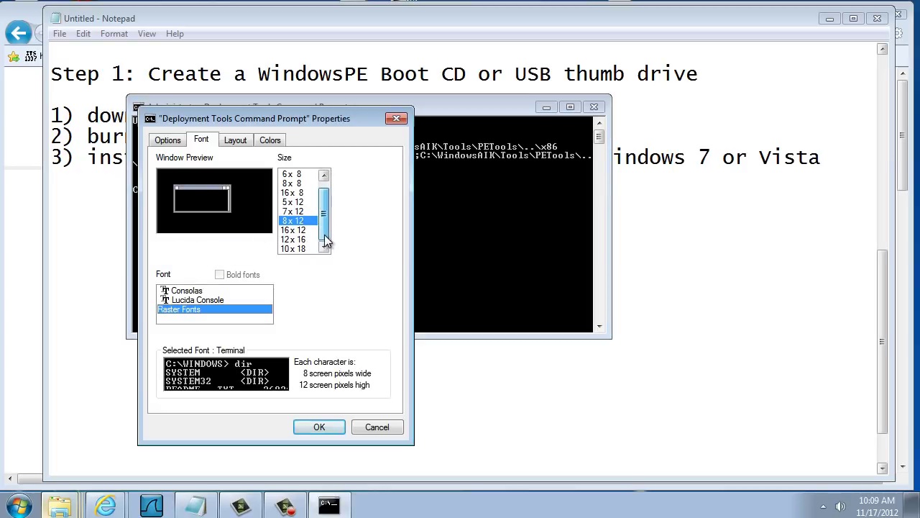
click(320, 427)
drag(492, 108, 464, 117)
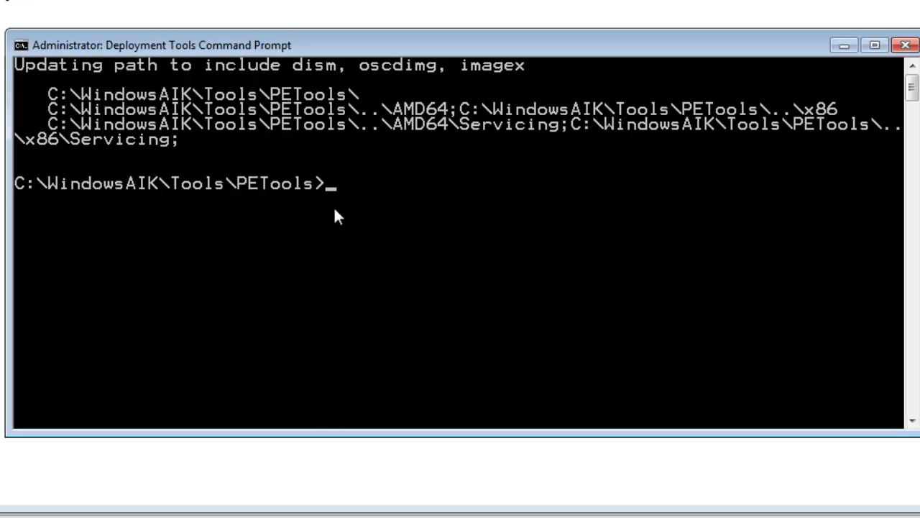
- Create the 32-bit Windows PE working folder by running copype.cmd x86 c:\winpe_x86
text(opype)
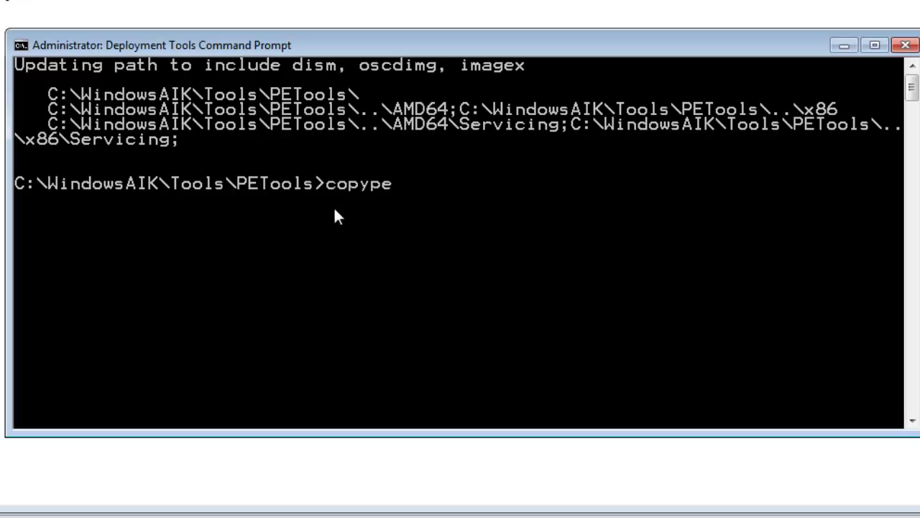
text(.cmd)
text(x86)
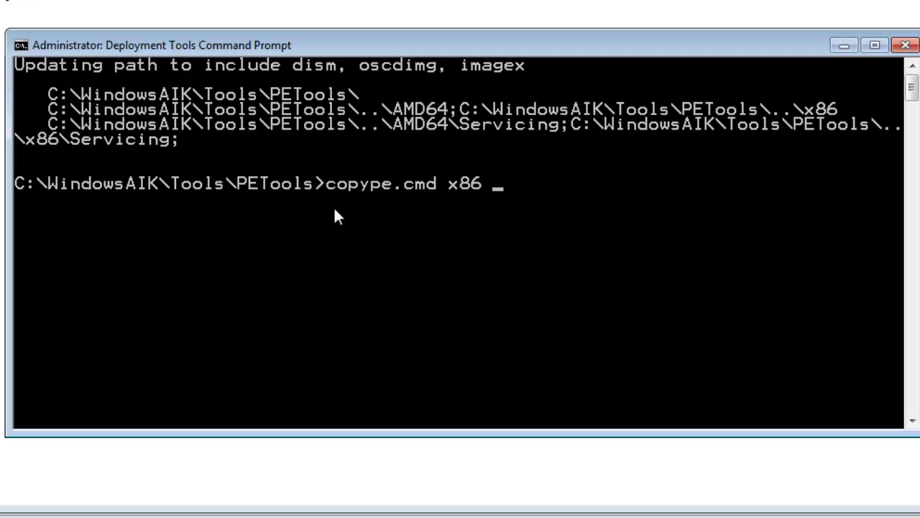
text( c:\)
text(winpe)
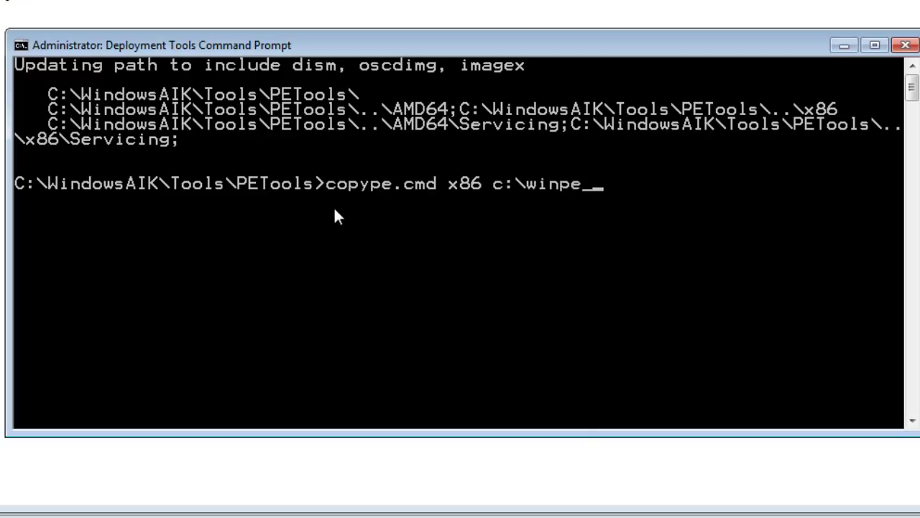
text(_x86)
key(Return)
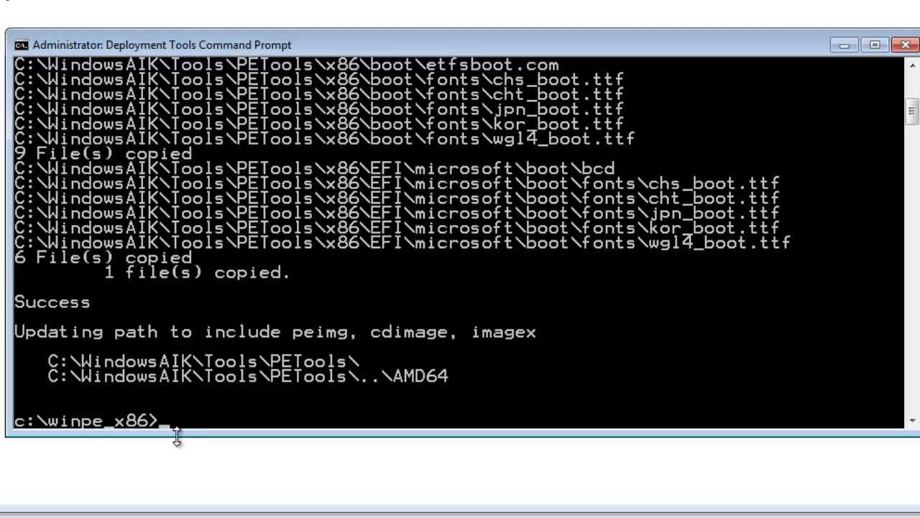
- Copy the PE image into the ISO sources by running copy c:\winpe_x86\winpe.wim c:\winpe_x86\iso\sources\boot.wim
text(copy c:\winpe)
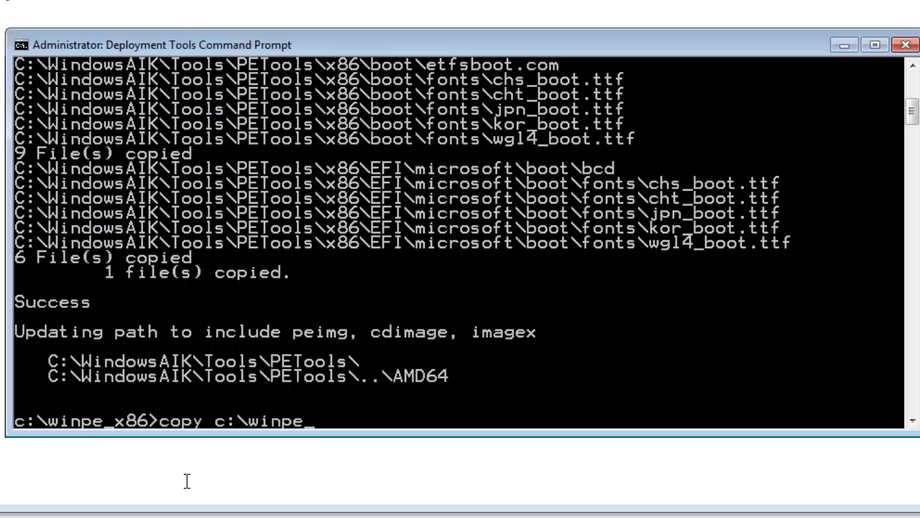
text(_x86)
text(\winpe)
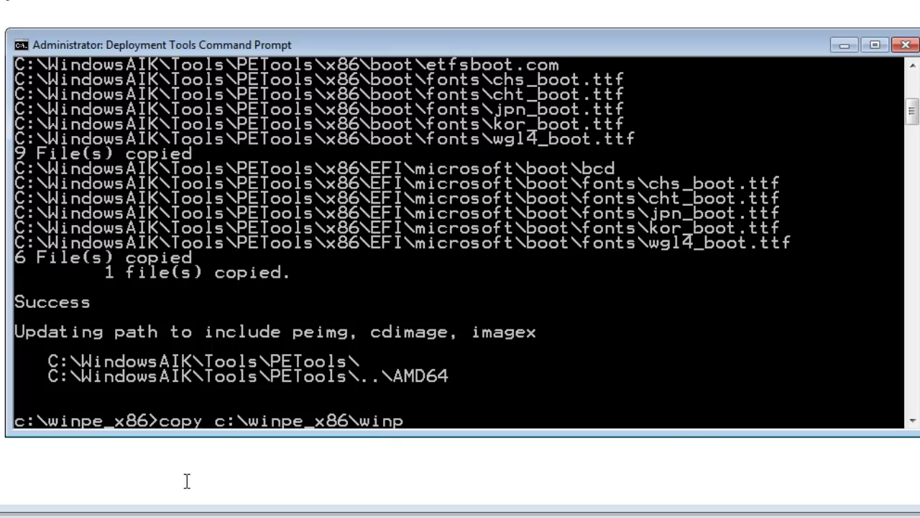
text(.wim)
text(c:\)
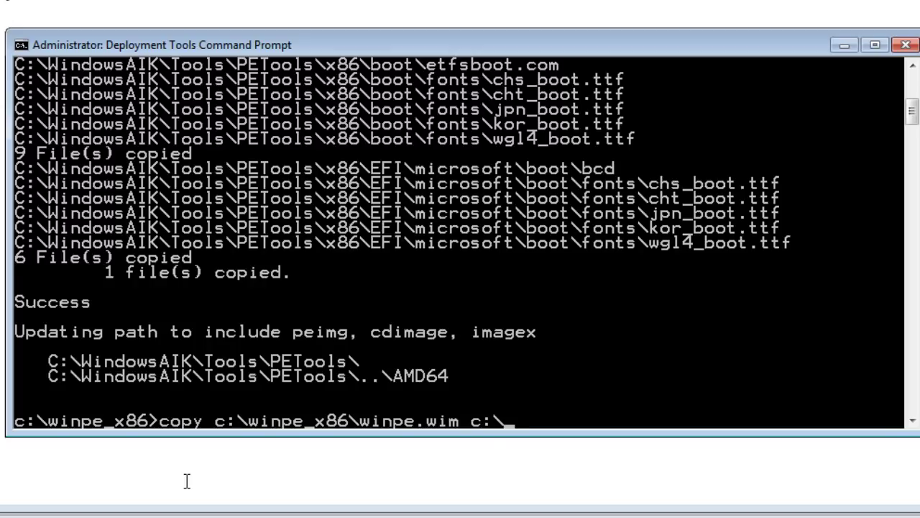
text(winpe_x86)
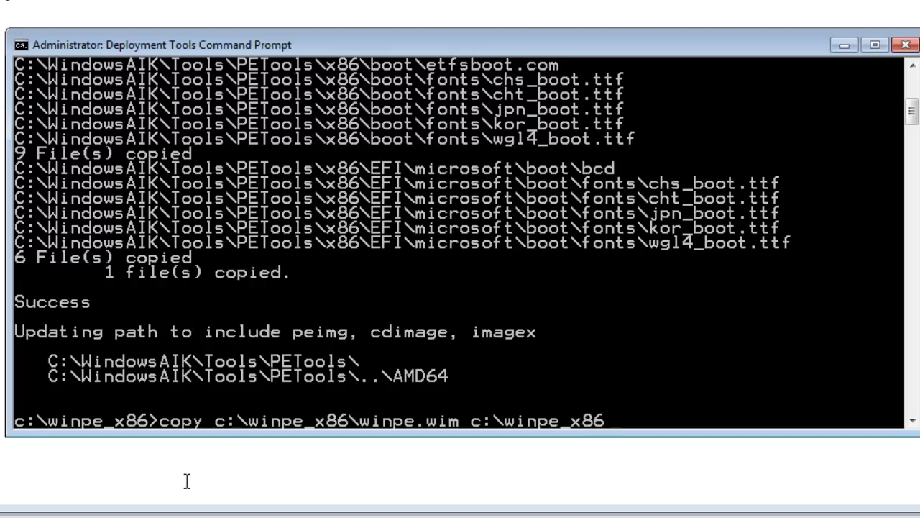
text(\iso\sources)
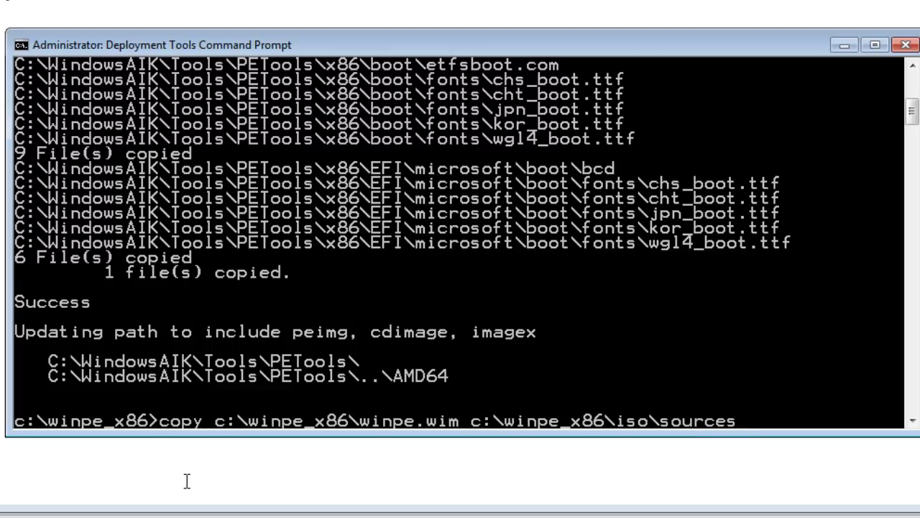
text(\boot.wim)
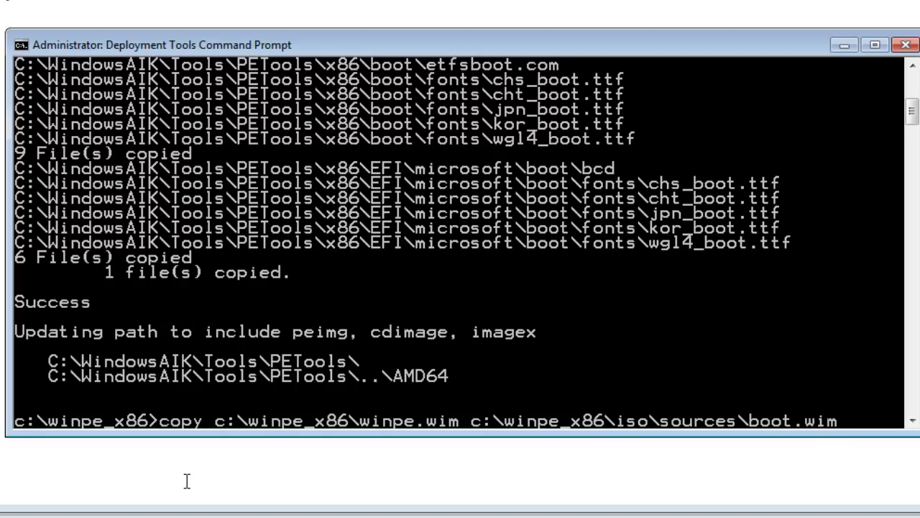
key(Return)
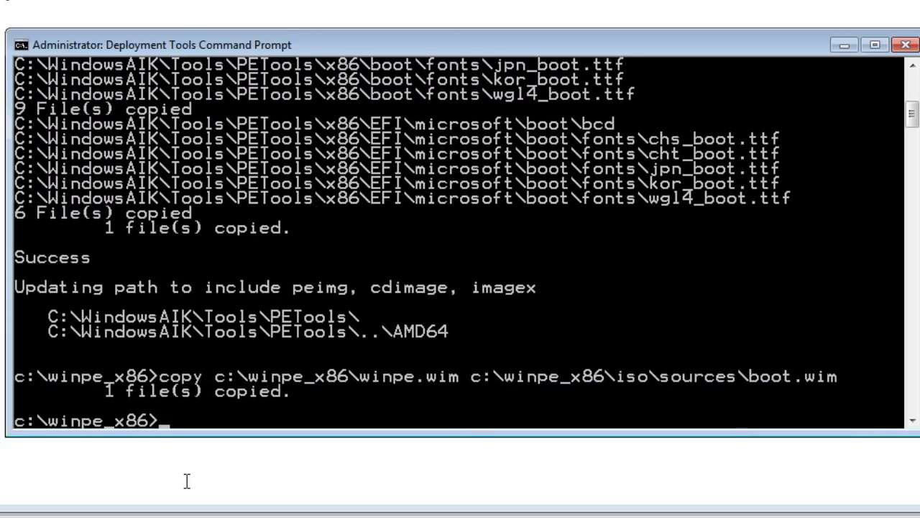
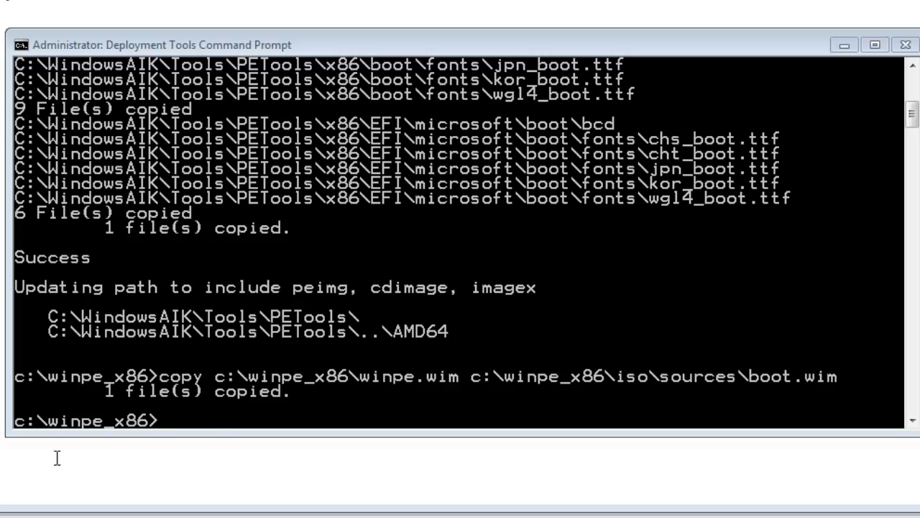
- Open Computer in Windows Explorer and browse to C:\WindowsAIK\Tools\x86 to locate imagex.exe
click(26, 507)
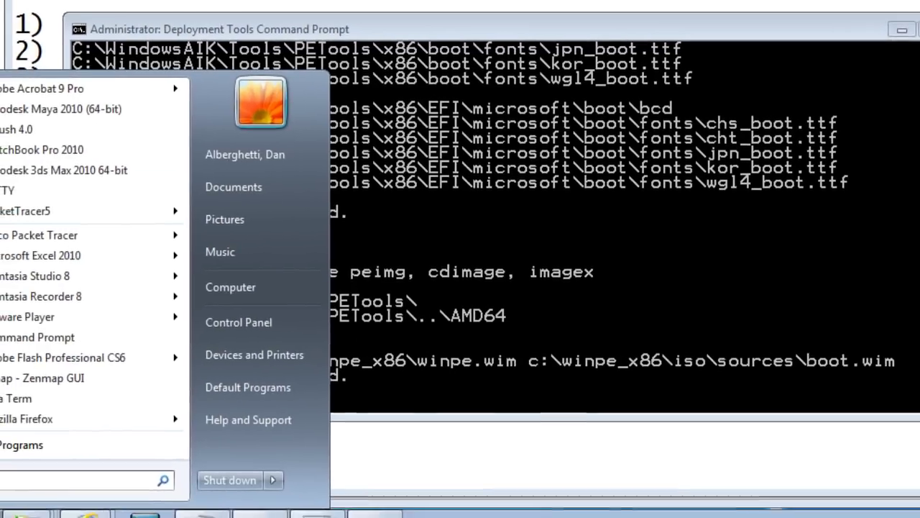
click(58, 432)
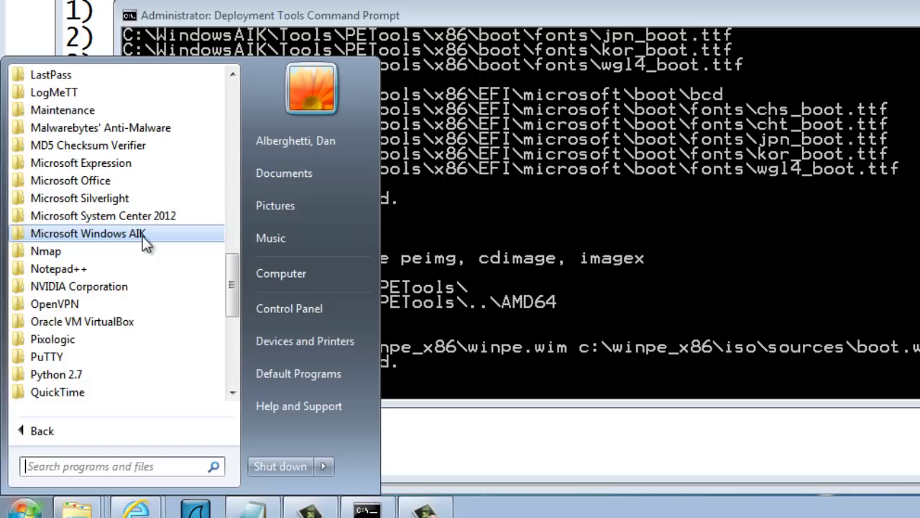
click(274, 278)
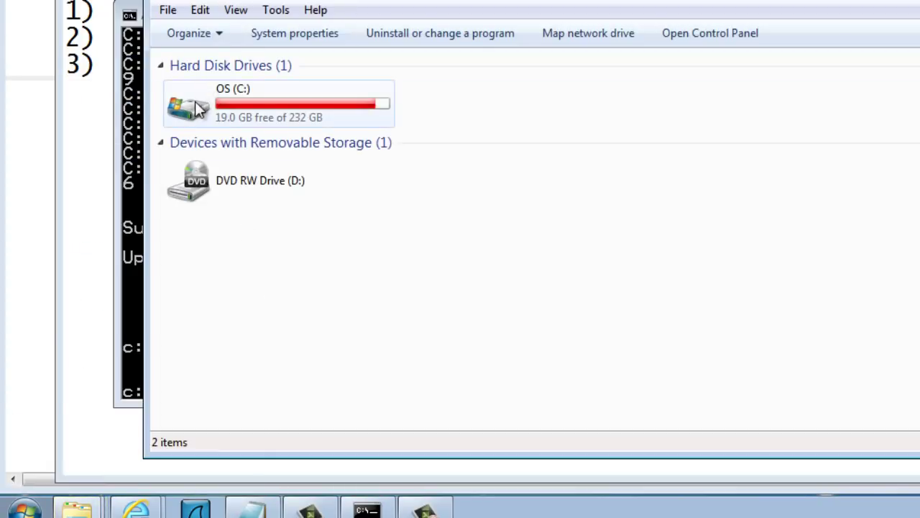
double_click(195, 102)
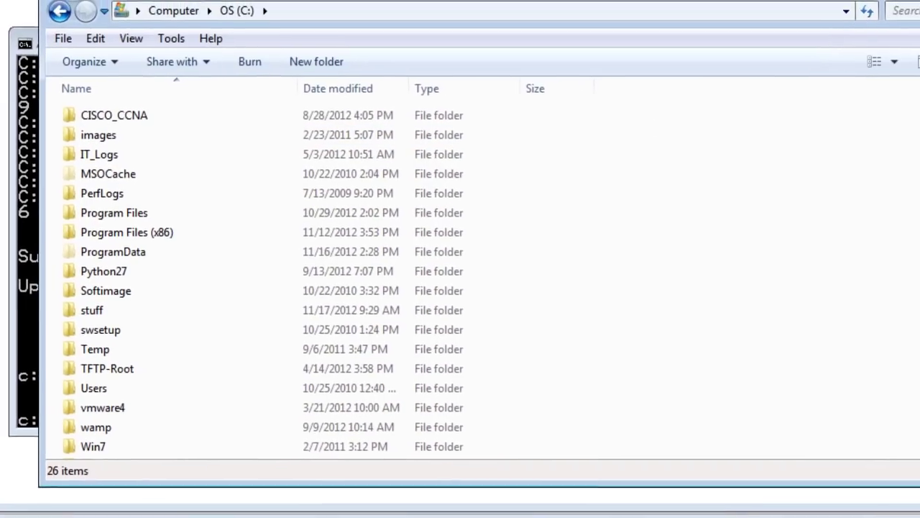
scroll(464, 172, down, 1)
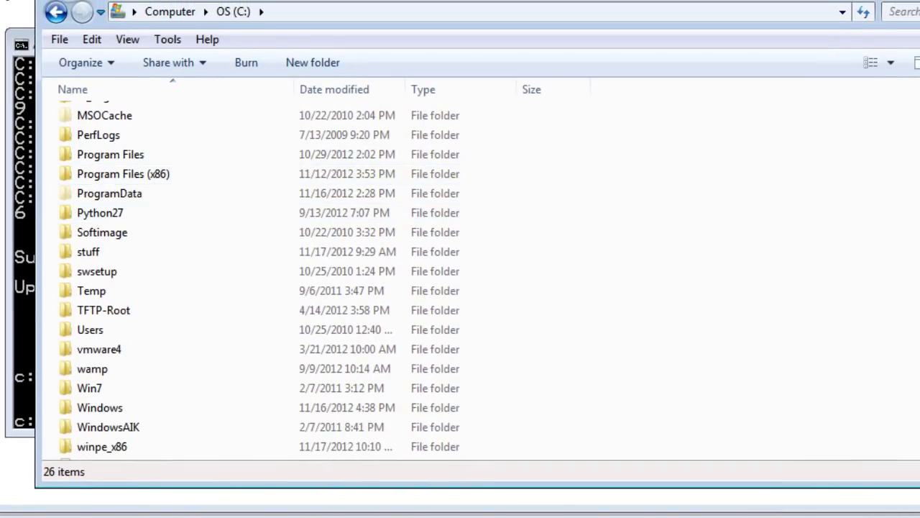
scroll(321, 281, down, 2)
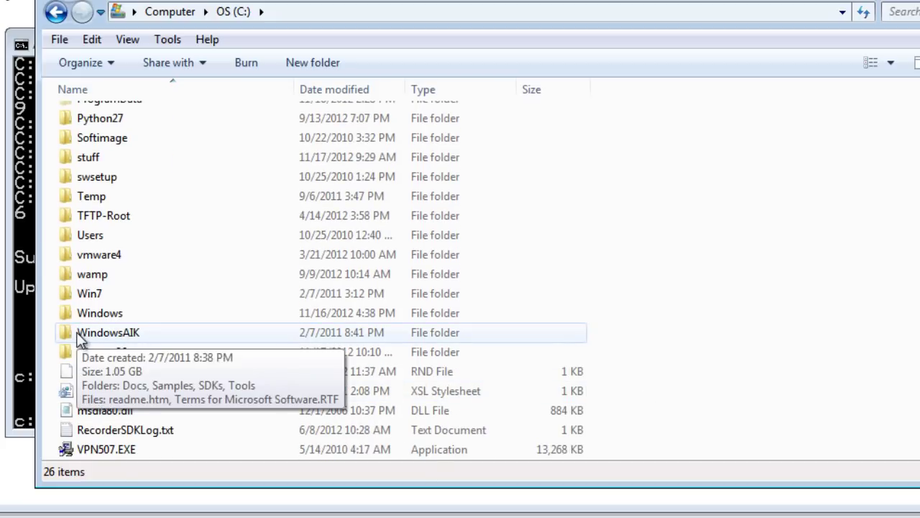
mouse_move(120, 341)
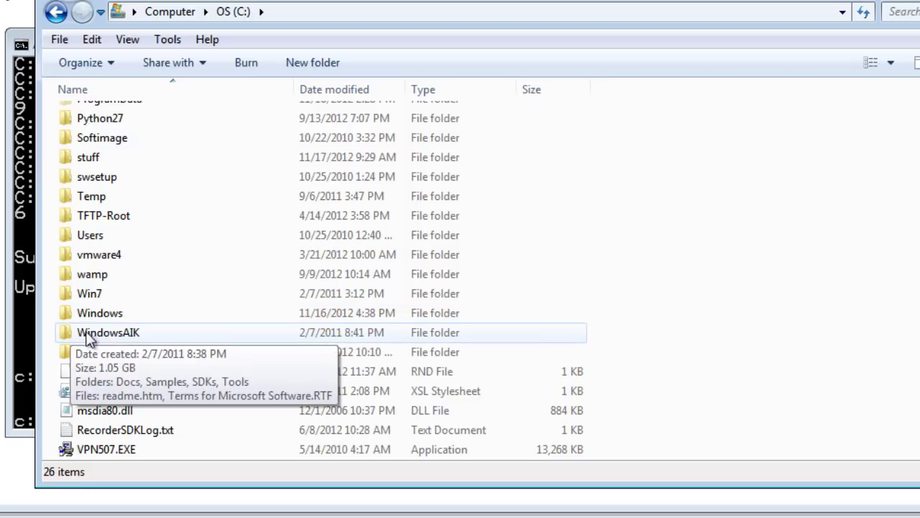
double_click(119, 334)
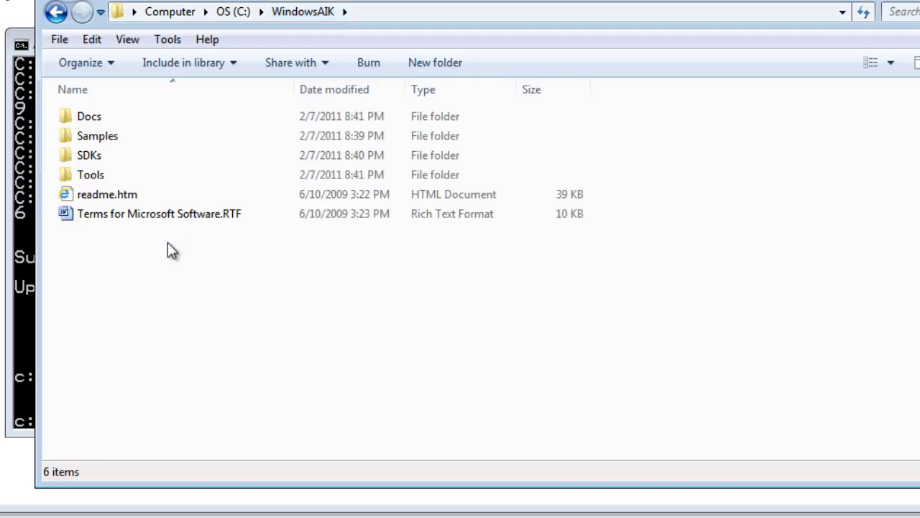
double_click(92, 174)
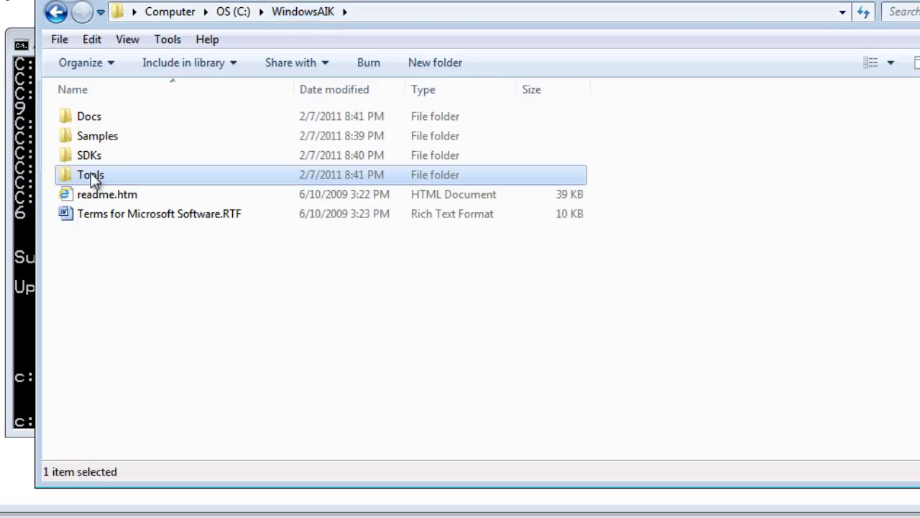
double_click(84, 253)
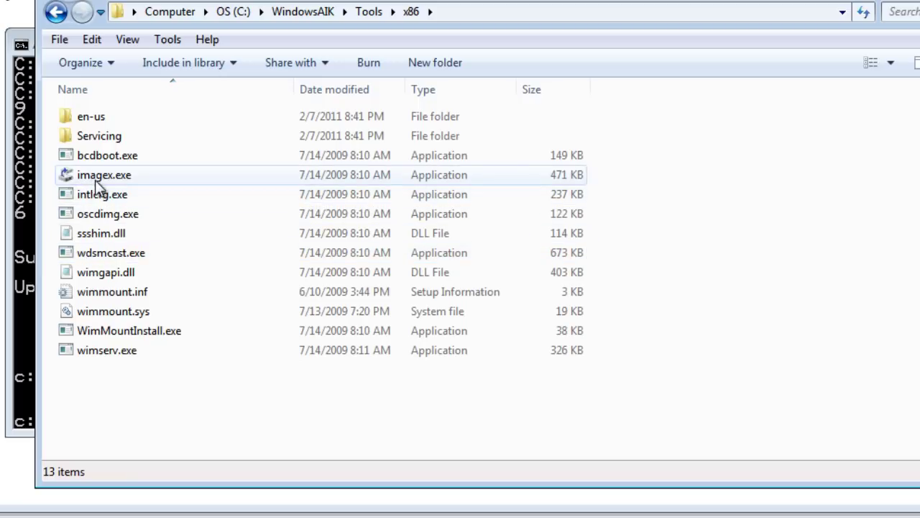
mouse_move(123, 185)
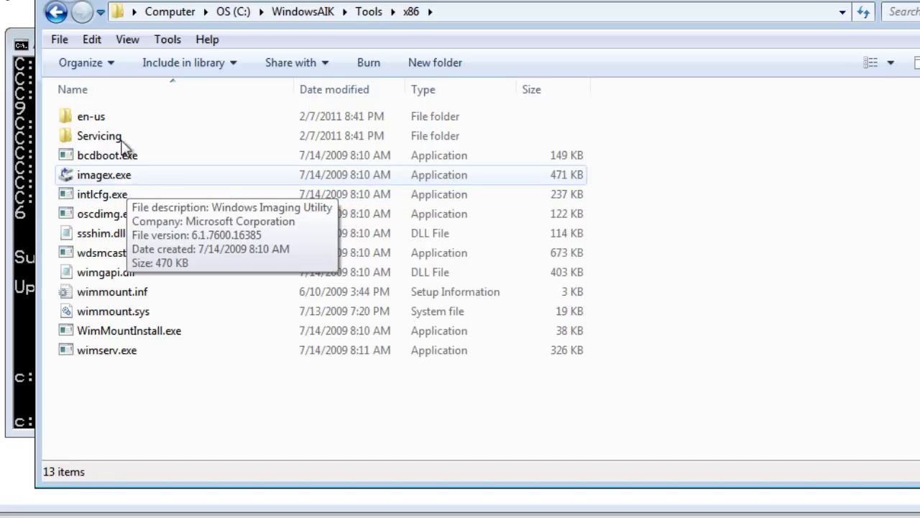
- Review the hidden-file and file-extension view settings in Folder Options, and select imagex.exe in the x86 folder
click(101, 66)
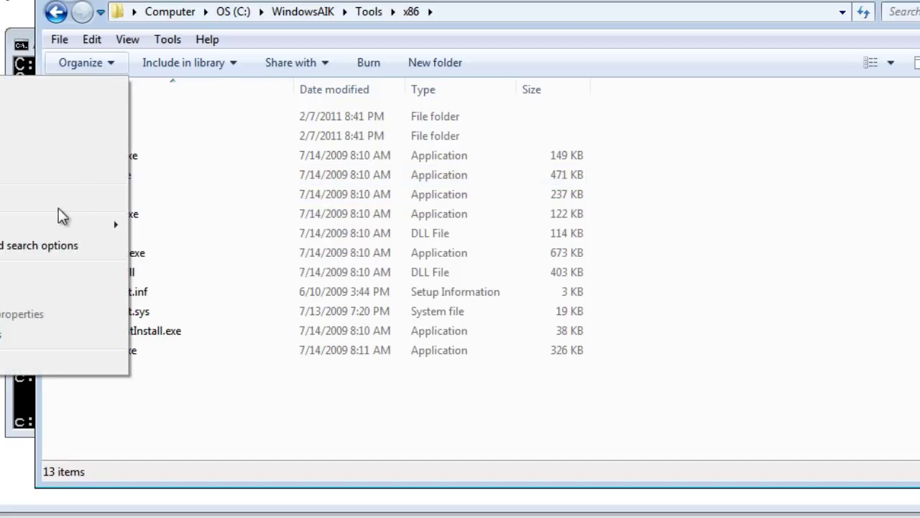
click(56, 244)
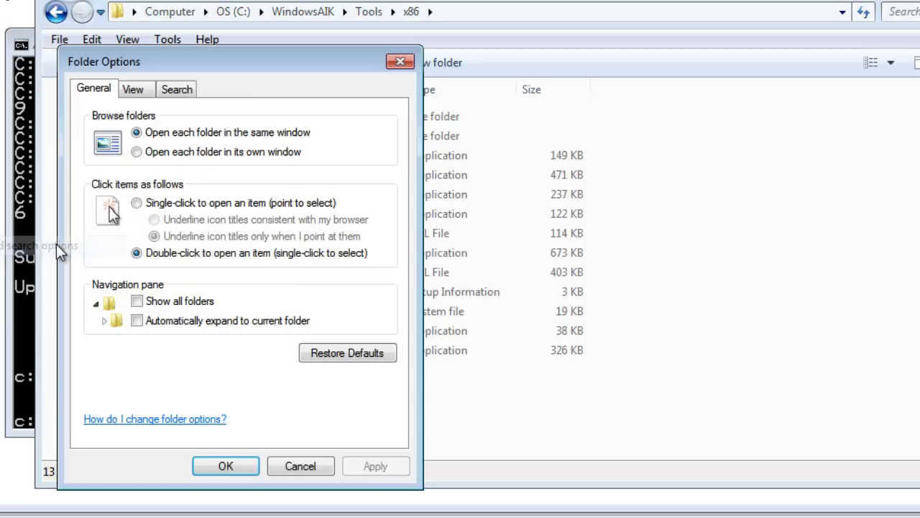
click(133, 90)
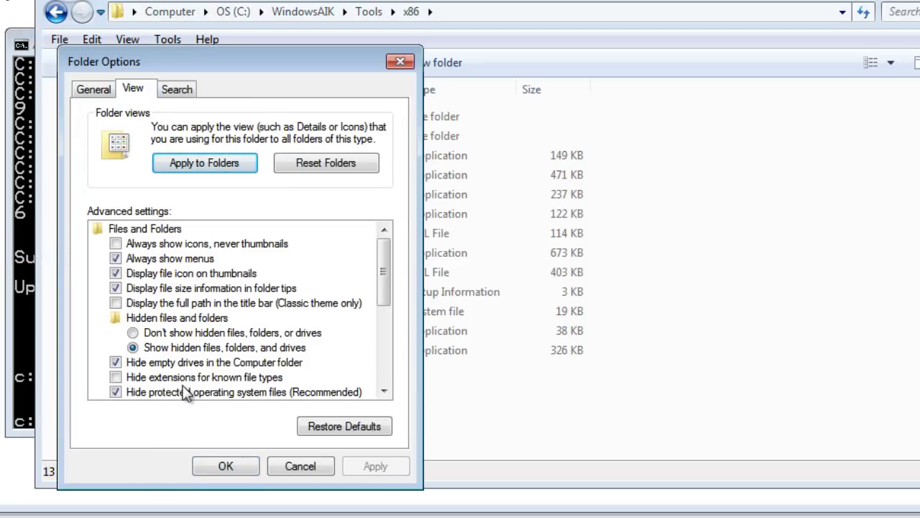
click(225, 471)
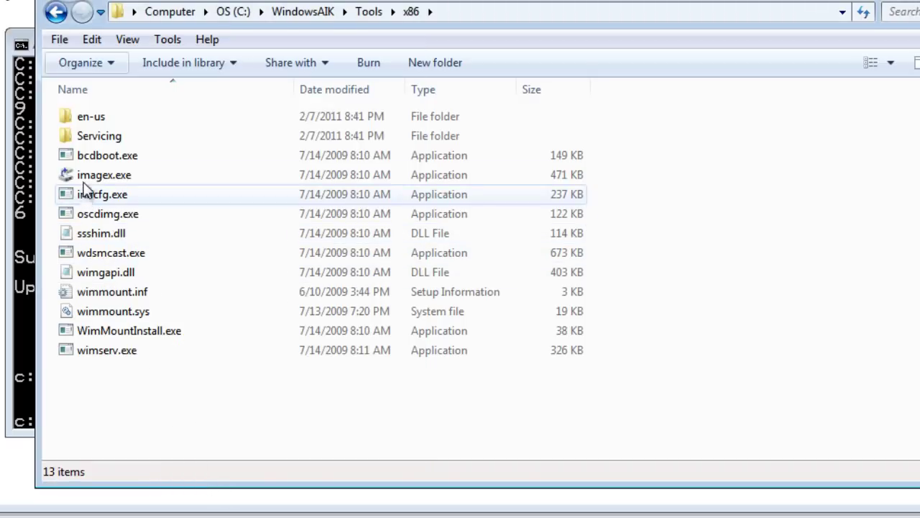
mouse_move(89, 185)
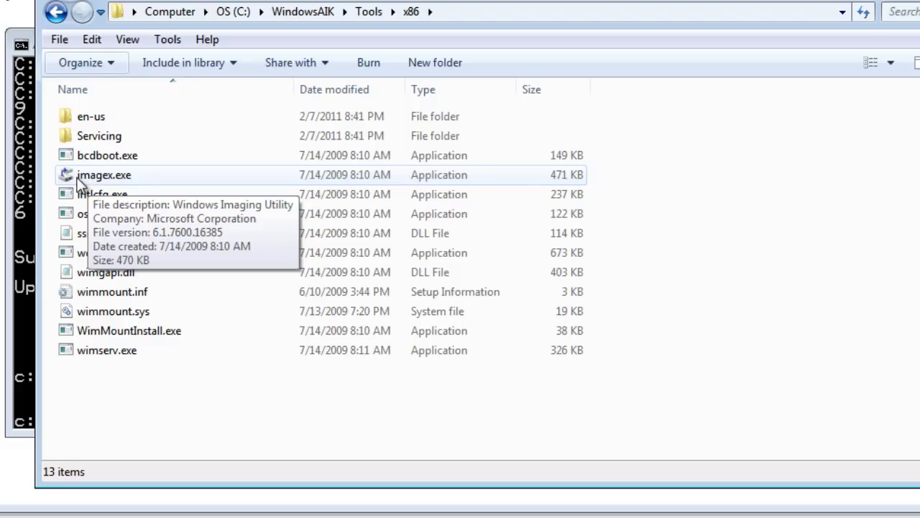
click(81, 180)
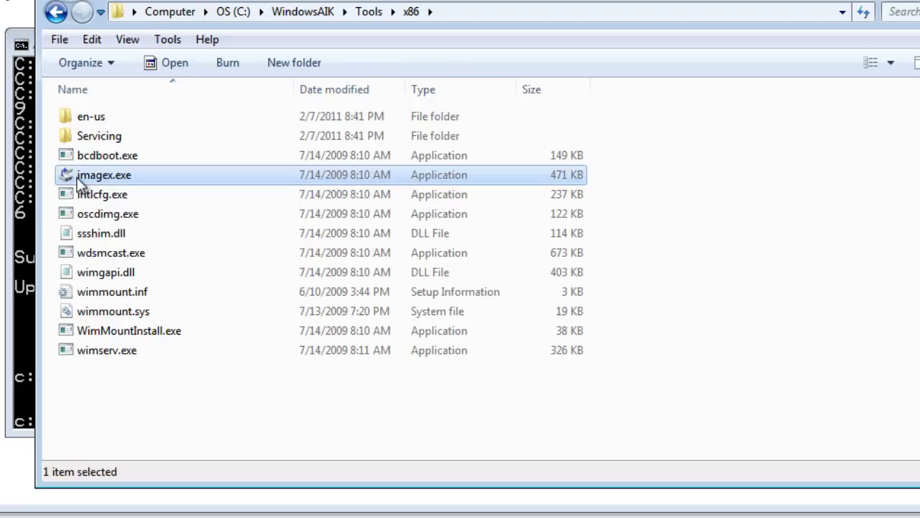
- In the Deployment Tools Command Prompt, copy ImageX into the ISO folder by running copy c:\WindowsAIK\tools\x86\imagex.exe c:\winpe_x86\iso\
click(7, 292)
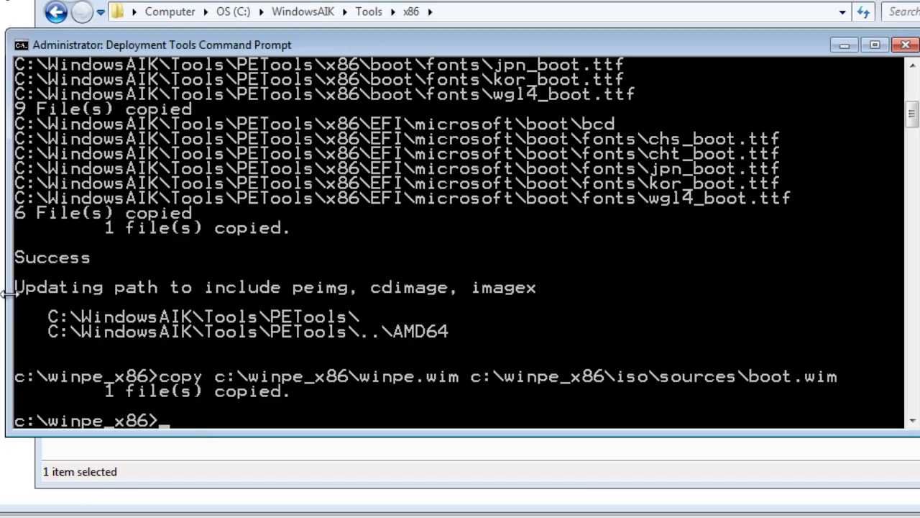
text(cop)
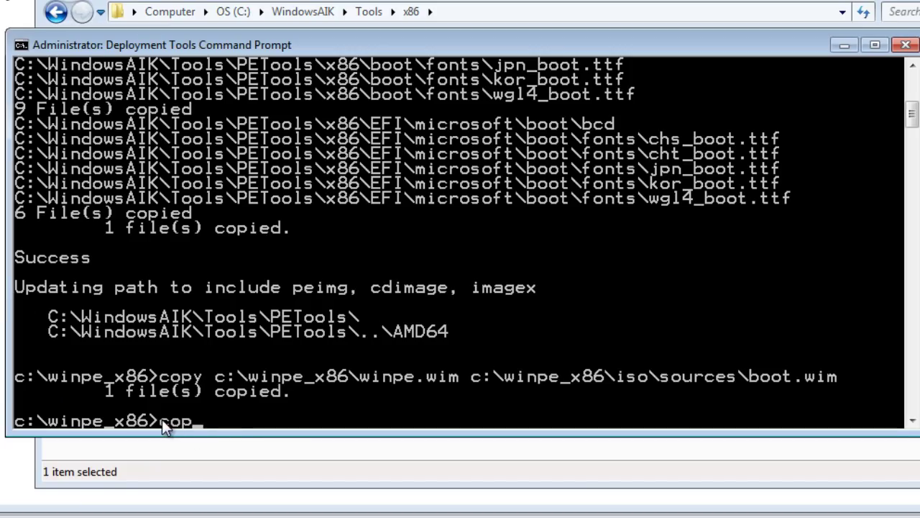
text(y )
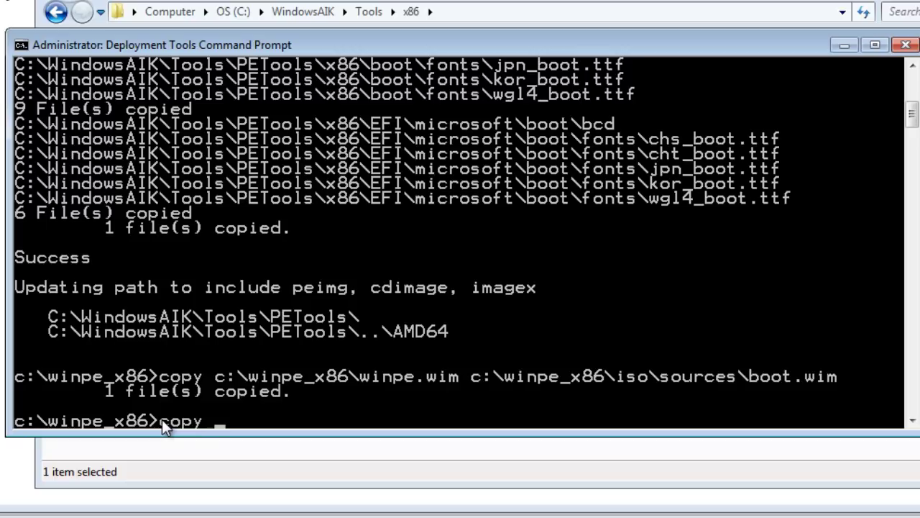
text(c:\Windows)
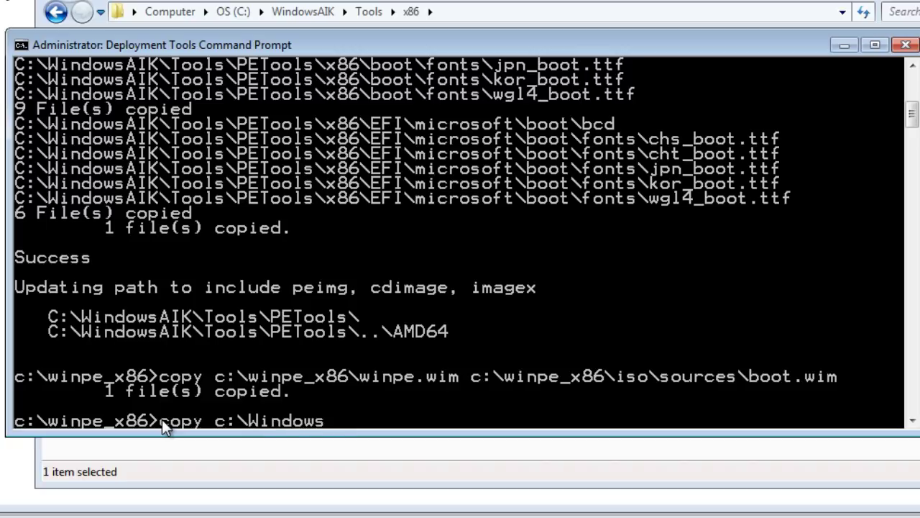
text(AIK\)
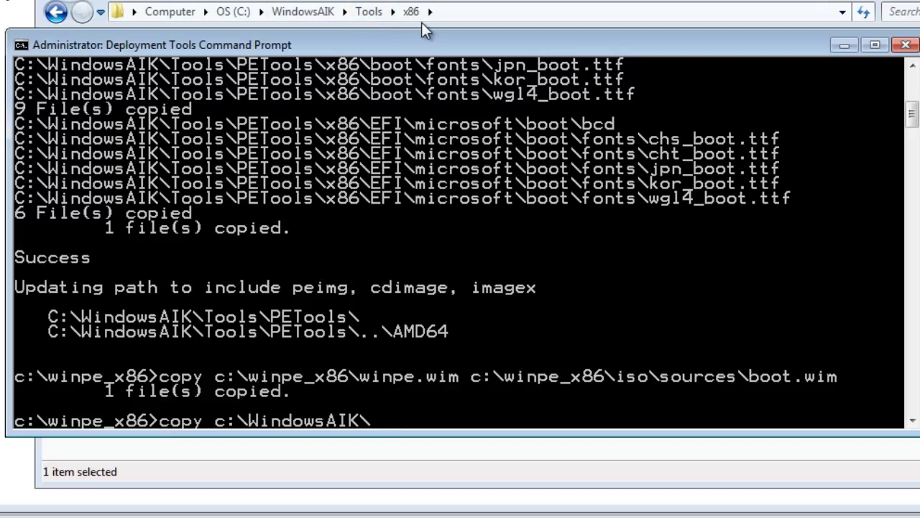
text(tools\x86)
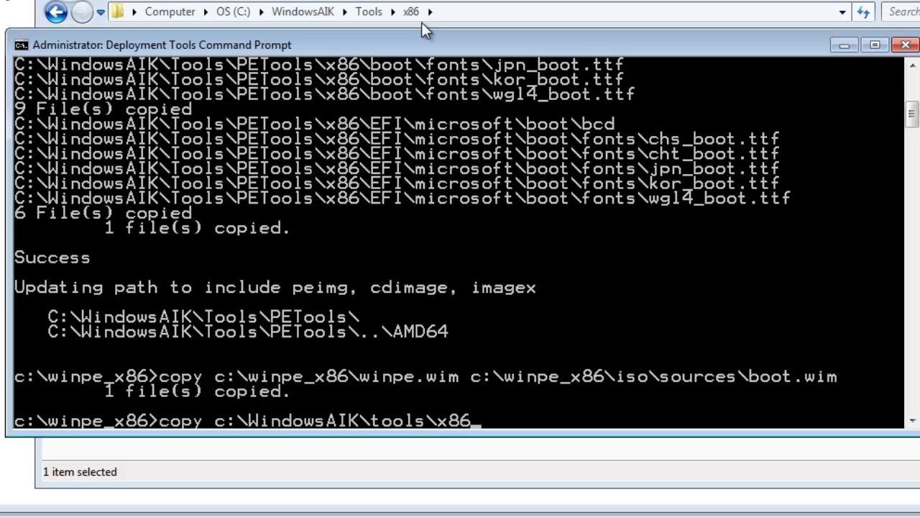
text(\image)
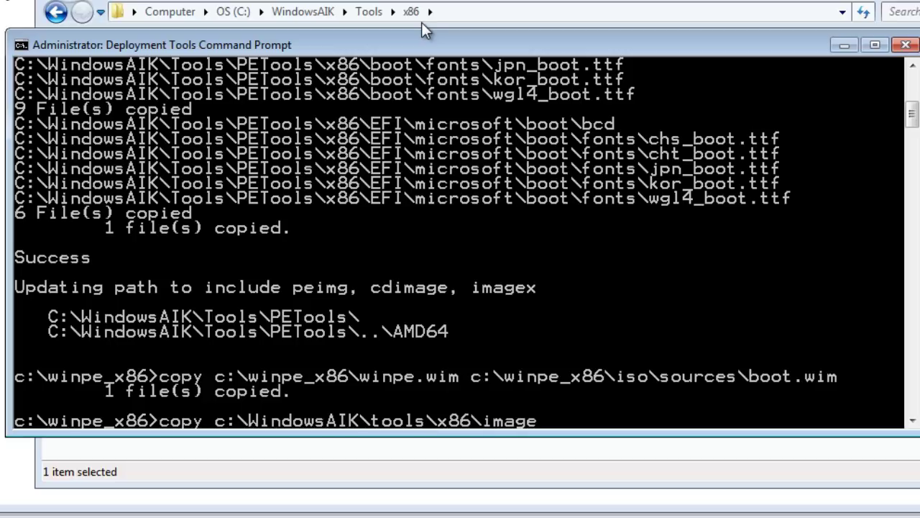
text(x.exe)
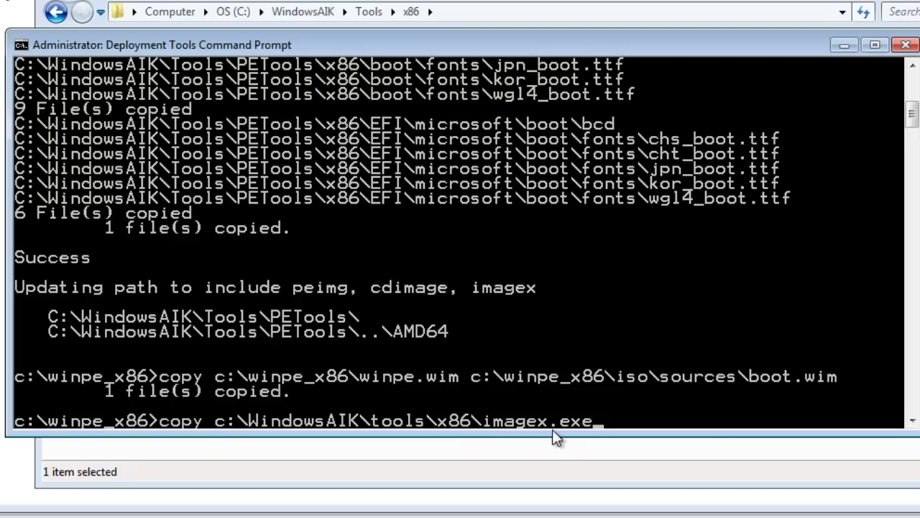
text( c:\)
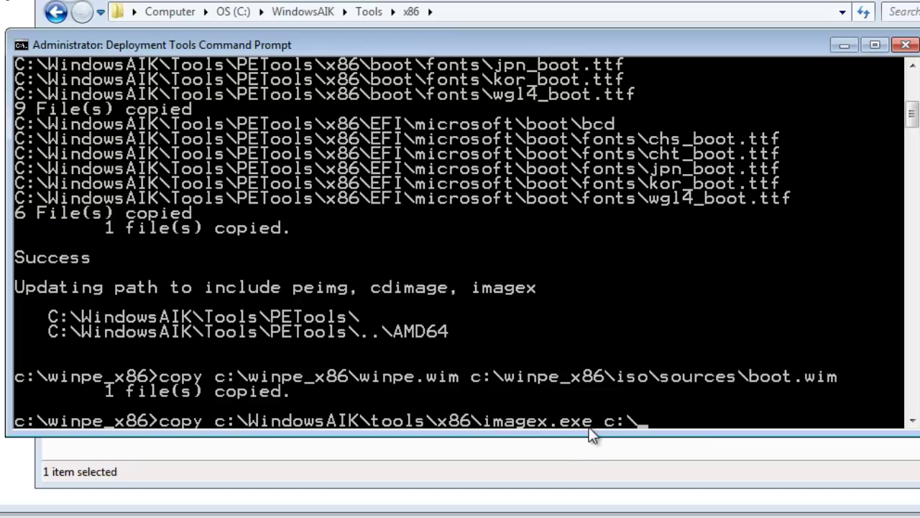
text(winpe_x86)
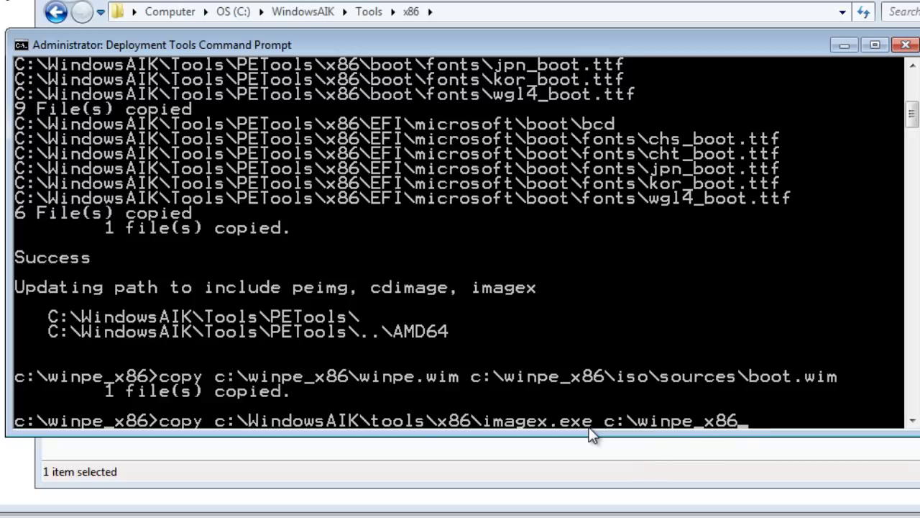
text(\iso\)
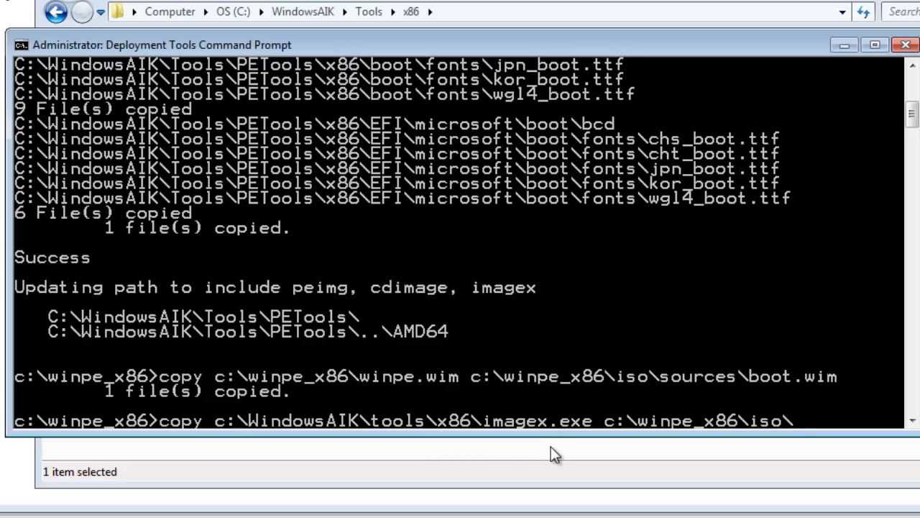
key(Return)
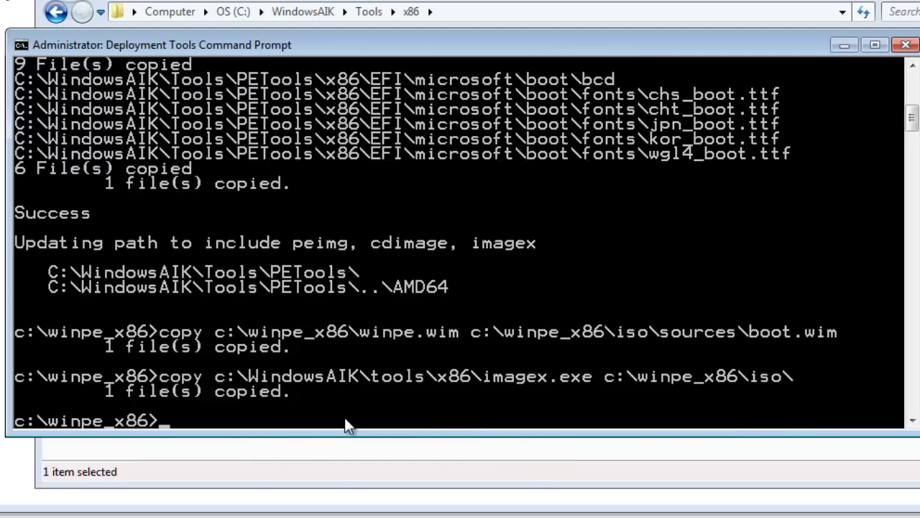
- Switch to Windows Explorer and open C:\winpe_x86\ISO to check for the copied imagex.exe
click(543, 4)
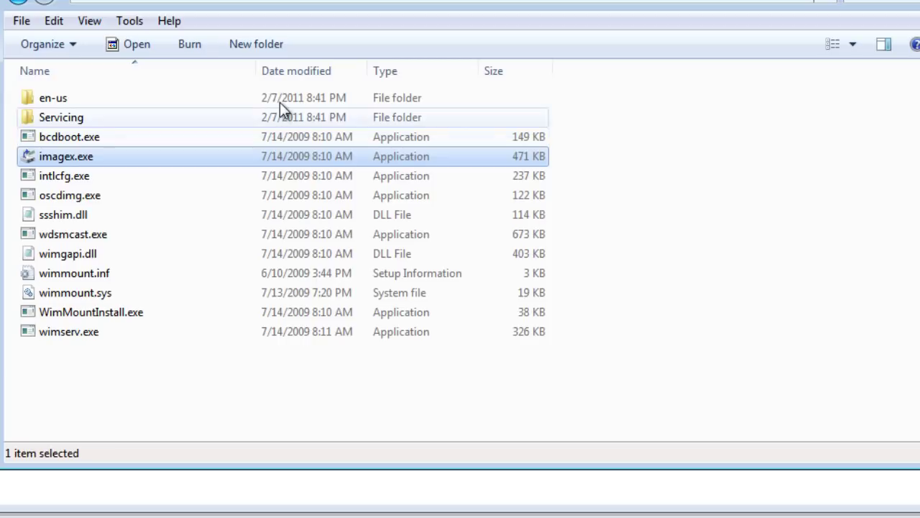
click(194, 1)
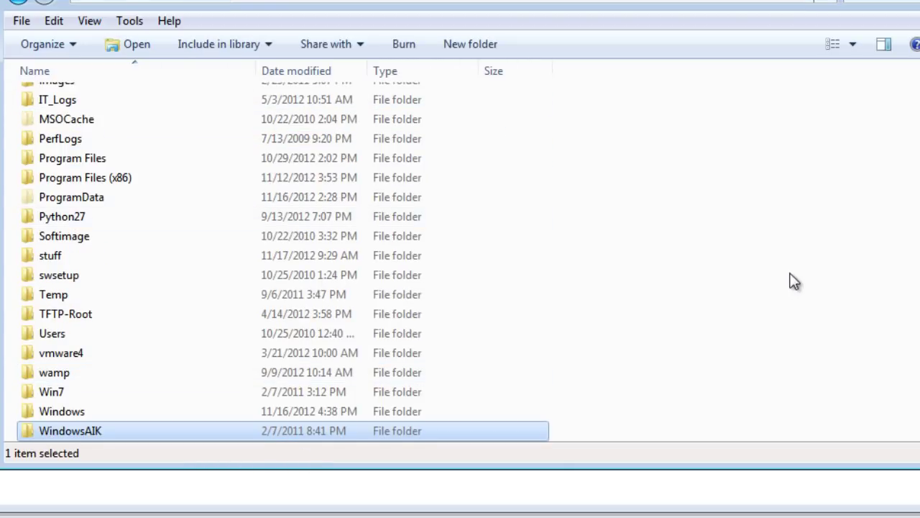
scroll(283, 262, down, 1)
scroll(283, 262, down, 1)
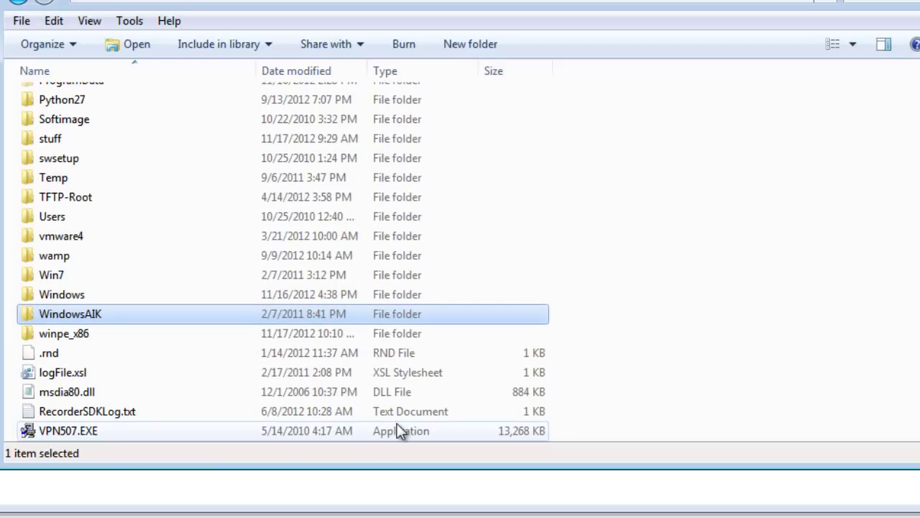
double_click(65, 336)
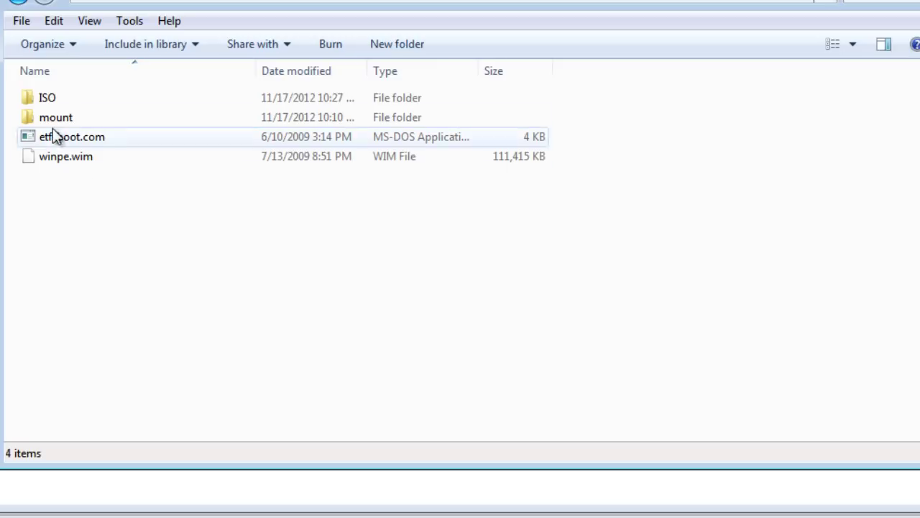
double_click(44, 99)
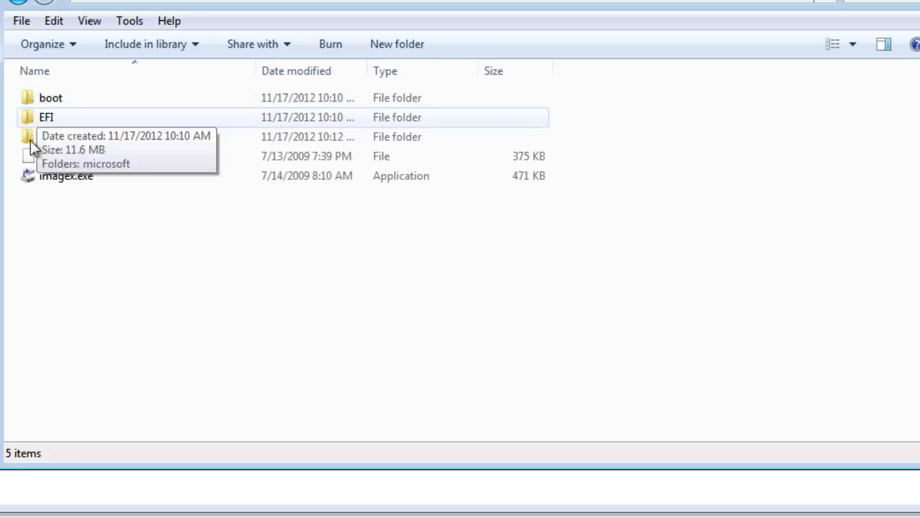
mouse_move(90, 191)
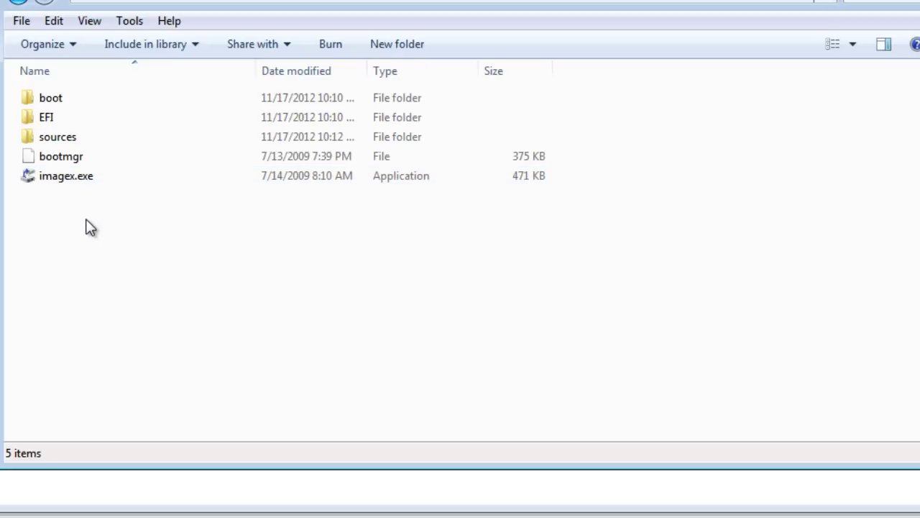
- Switch to the Notepad checklist and highlight "Boot CD" in item 8 about creating the winPE boot media
key(alt+Tab)
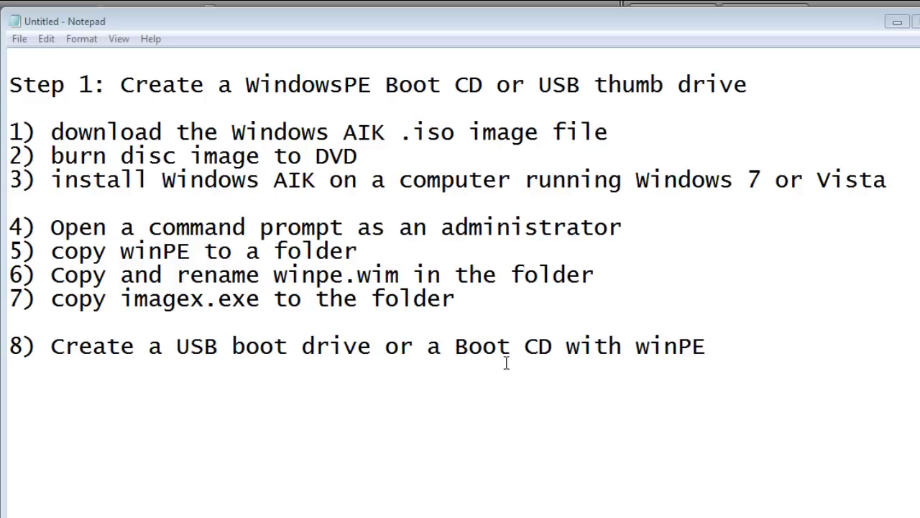
drag(455, 346, 555, 346)
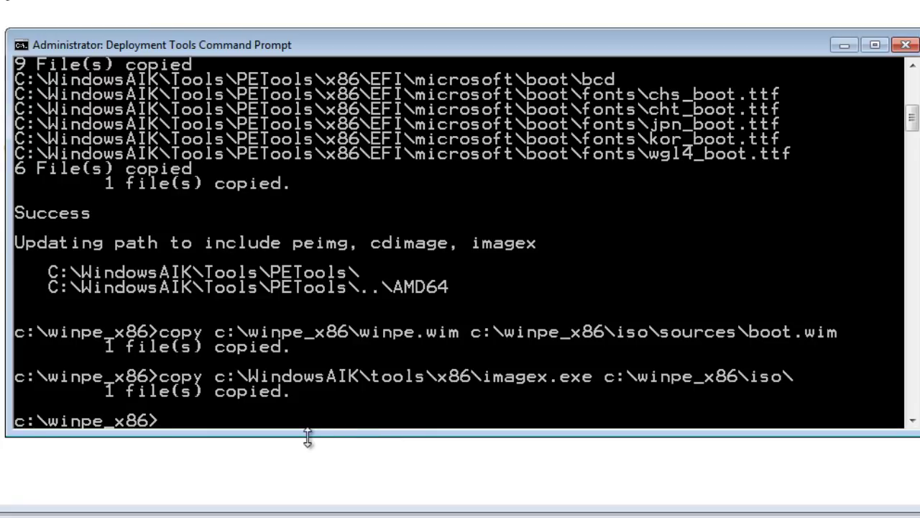
- In the Deployment Tools Command Prompt, build the bootable disc image by running oscdimg -n -bC:\winpe_x86\etfsboot.com c:\winpe_x86\iso c:\winpe_x86\winpex86.iso
text(oscdimg)
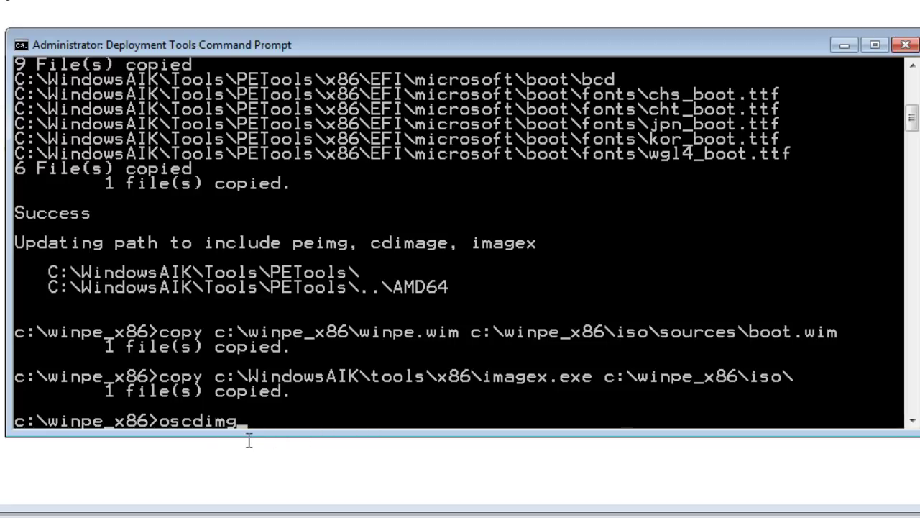
text( -n -bC:\)
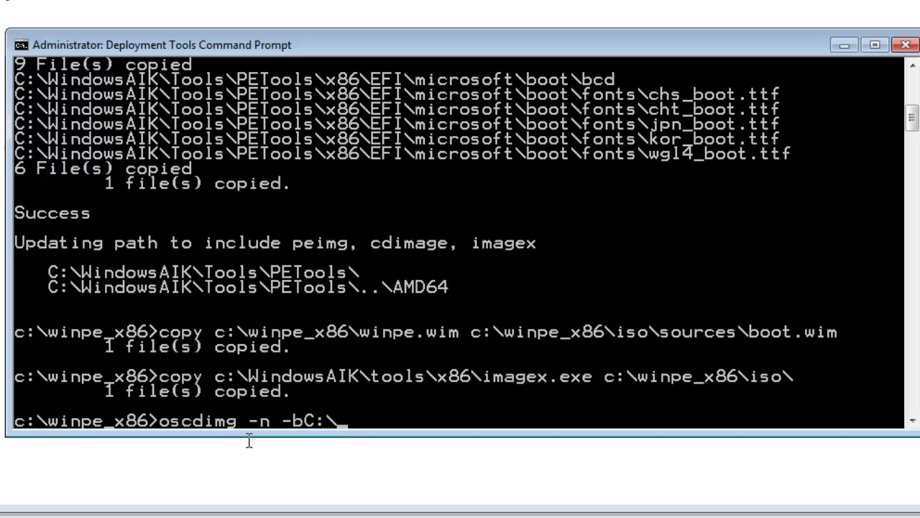
text(winpe_x)
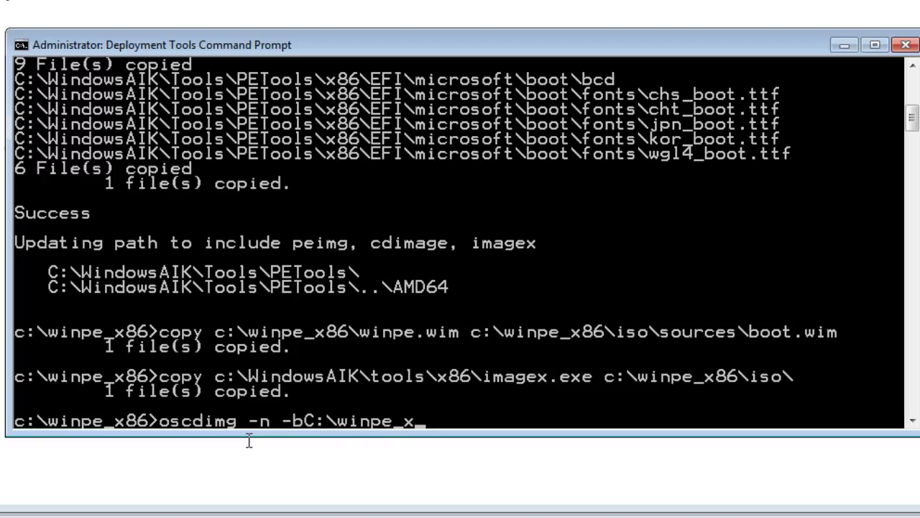
text(86\etfsb)
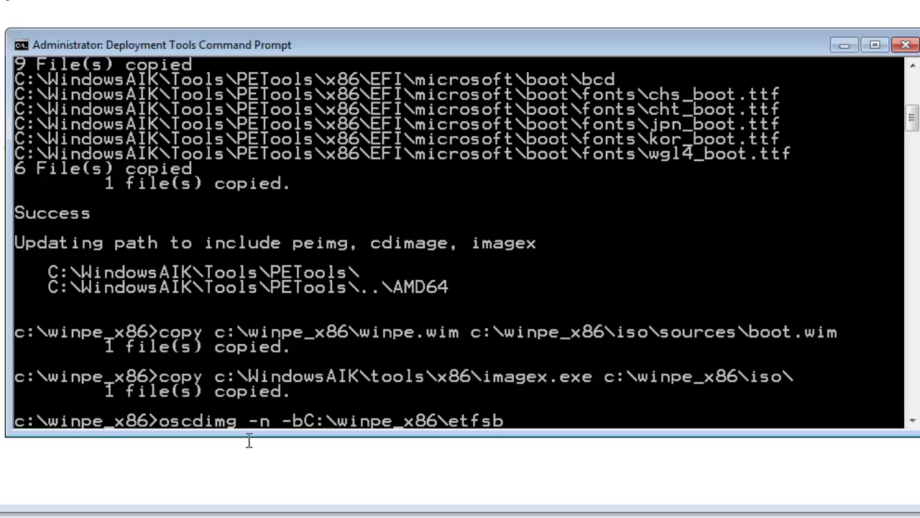
text(oot.com)
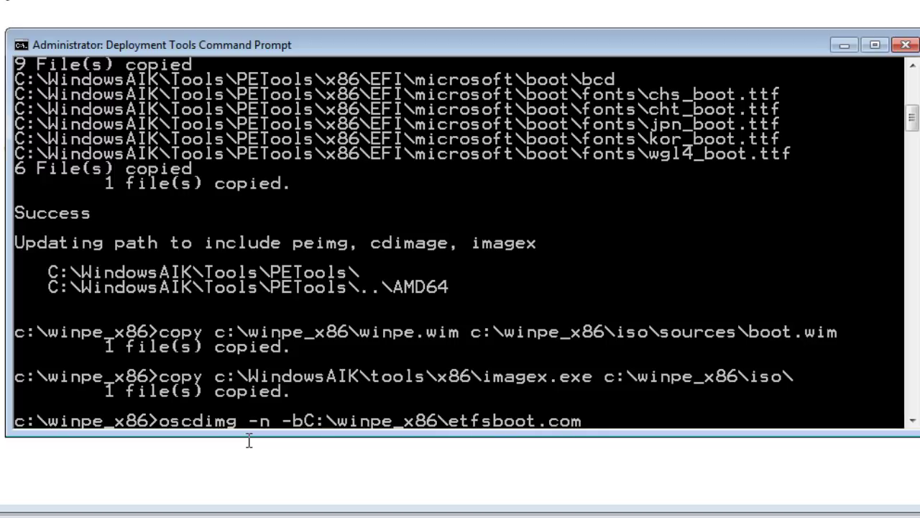
text( c:\winpe_x)
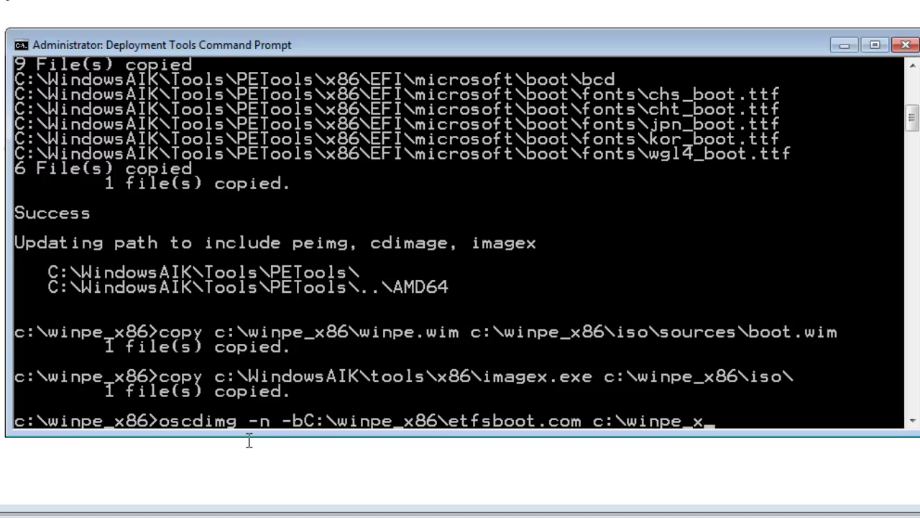
text(86\iso)
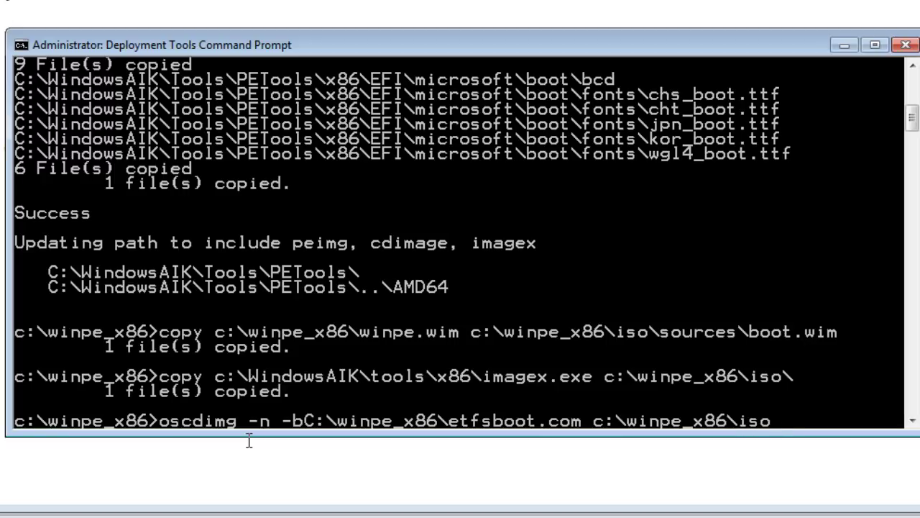
text( c:\winpe_x)
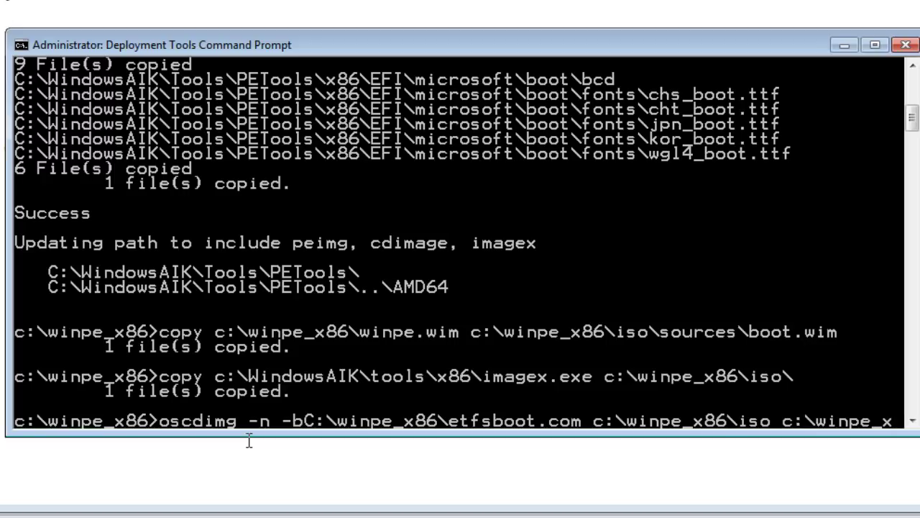
text(86)
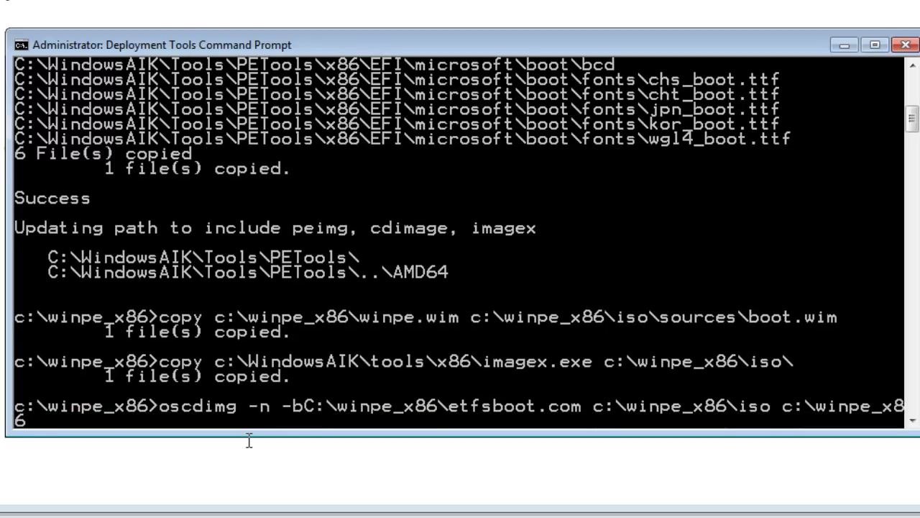
text(\winpe)
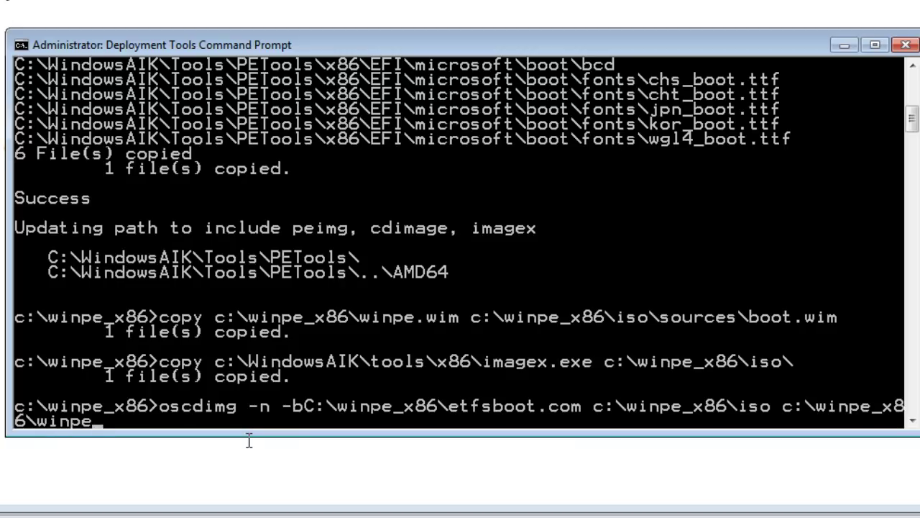
text(x86.iso)
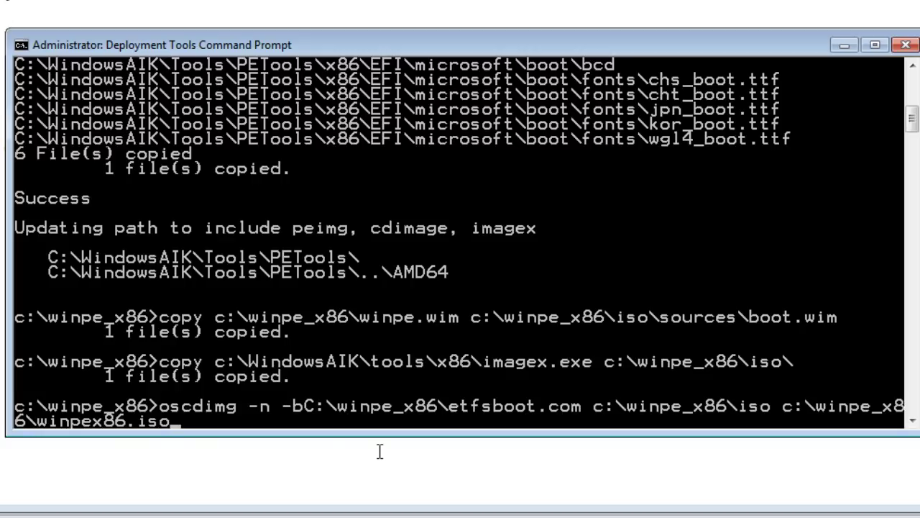
key(Return)
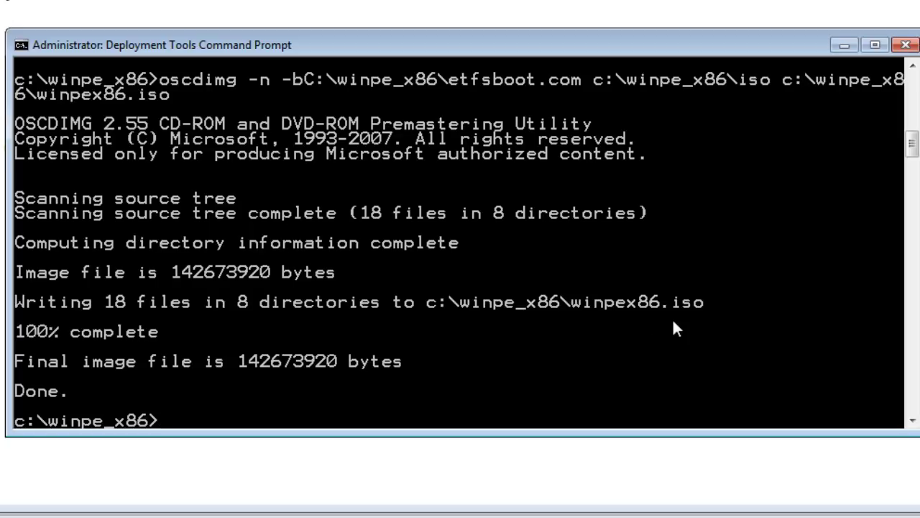
- Open Computer in Windows Explorer, browse to C:\winpe_x86 and select winpex86.iso
key(super)
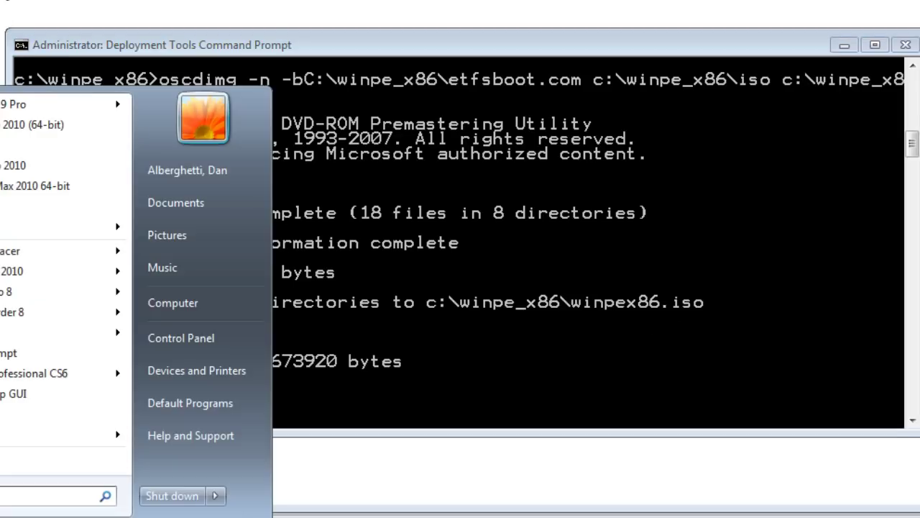
click(205, 301)
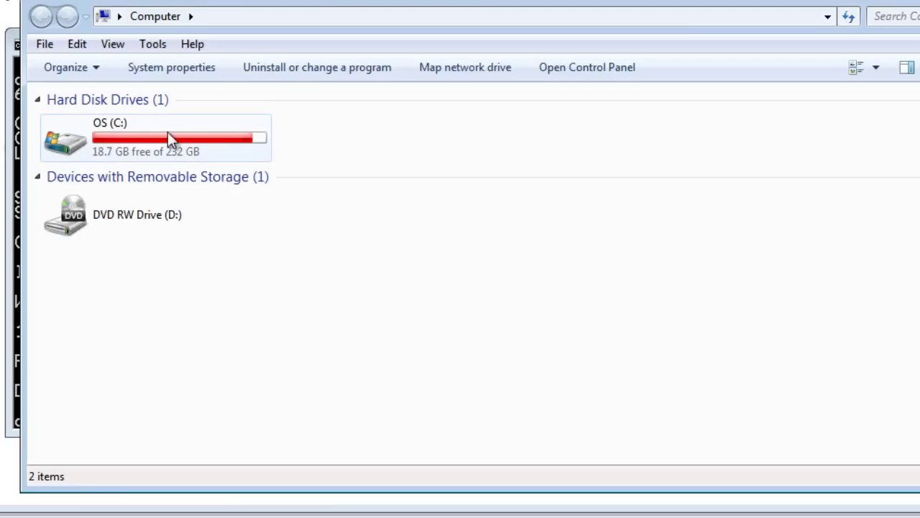
double_click(66, 155)
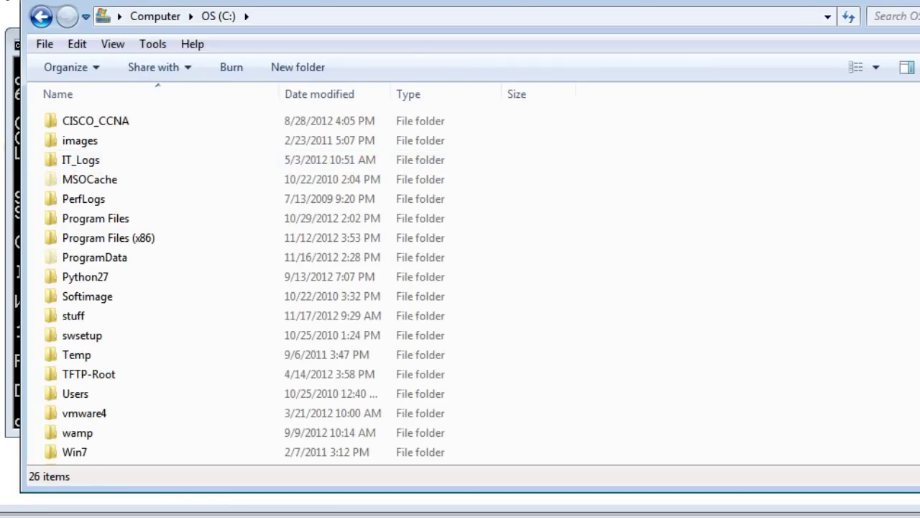
scroll(648, 215, down, 3)
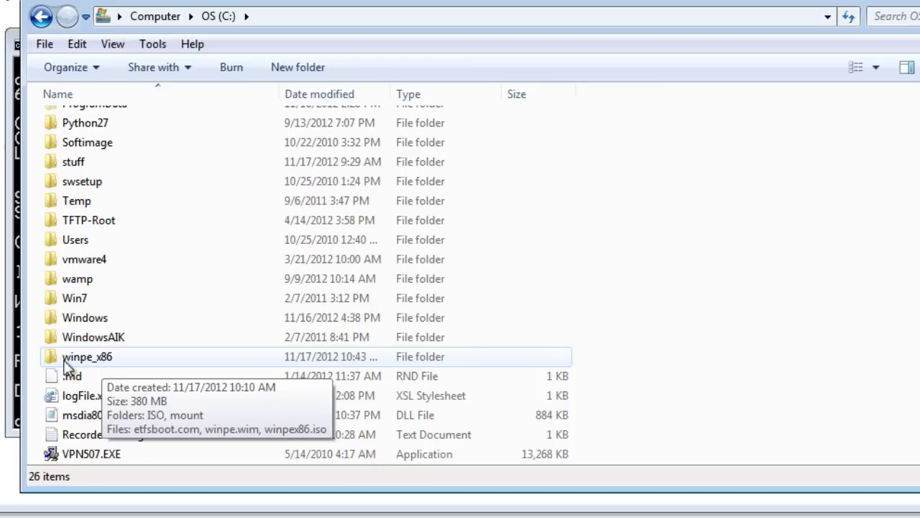
double_click(60, 362)
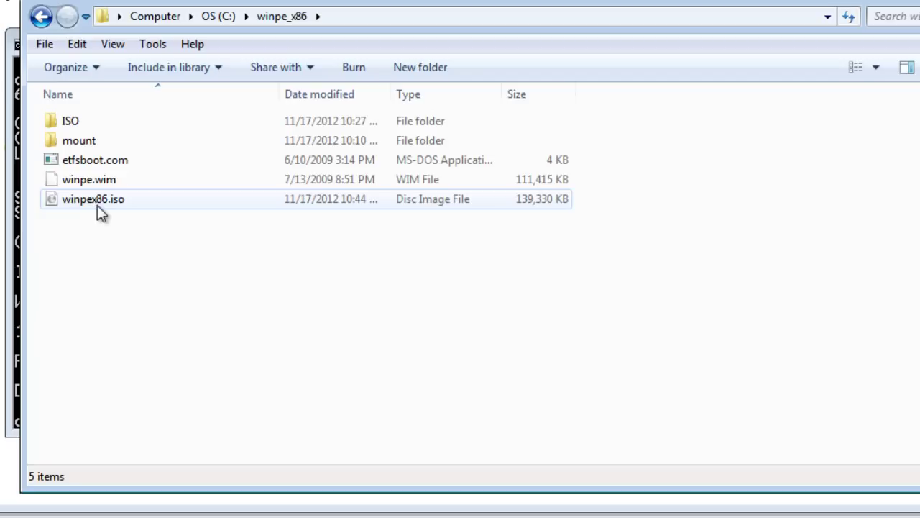
click(130, 203)
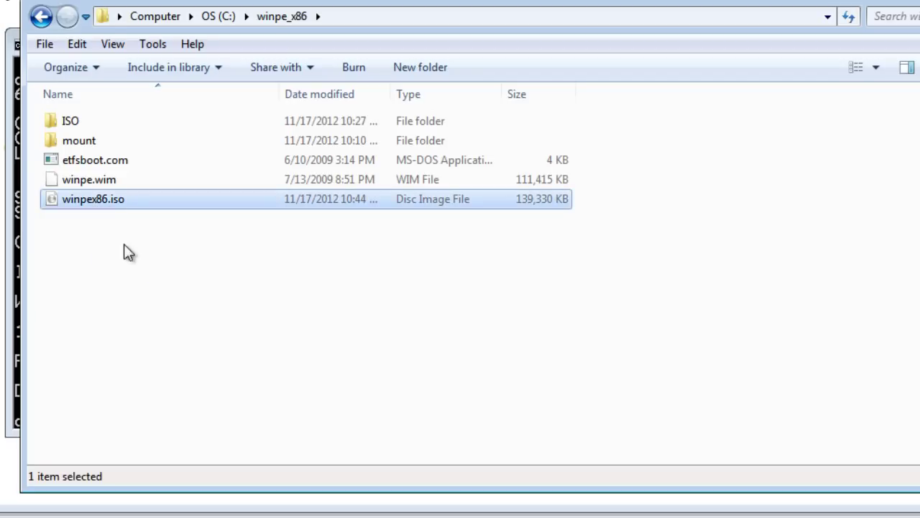